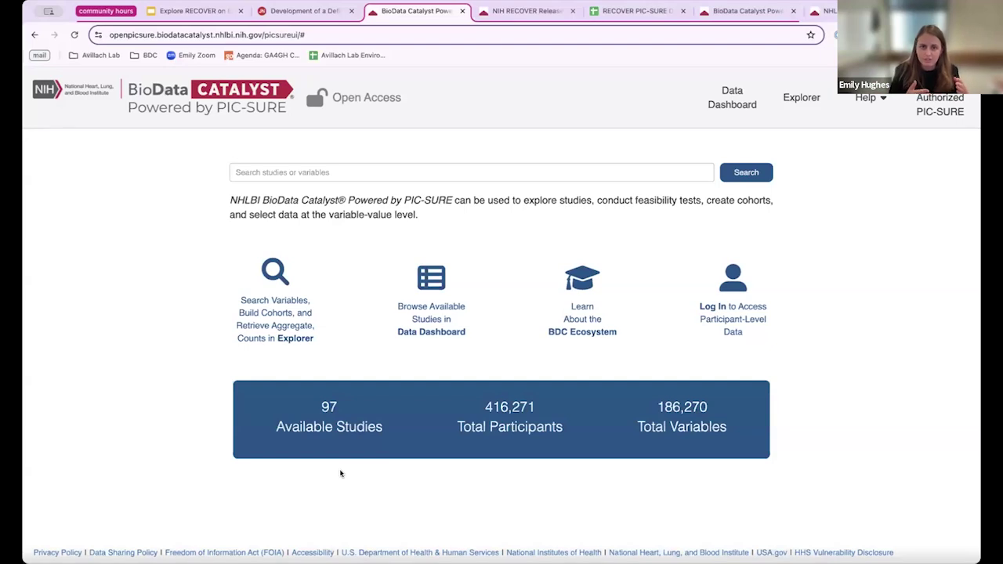
Search PIC-SURE variables for 'derived pasc score', which returns 12,873 matches.
left_click(291, 175)
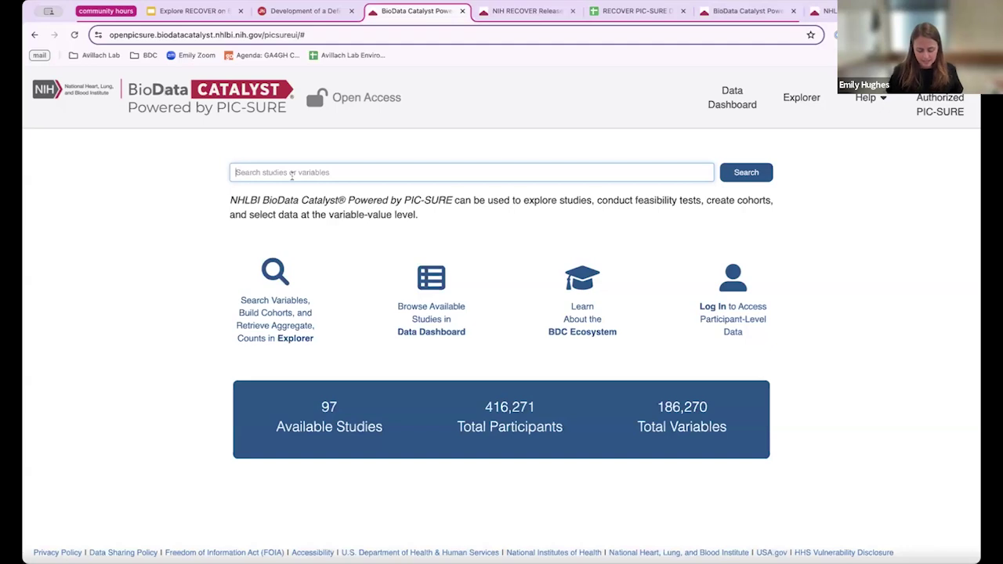
type("derive")
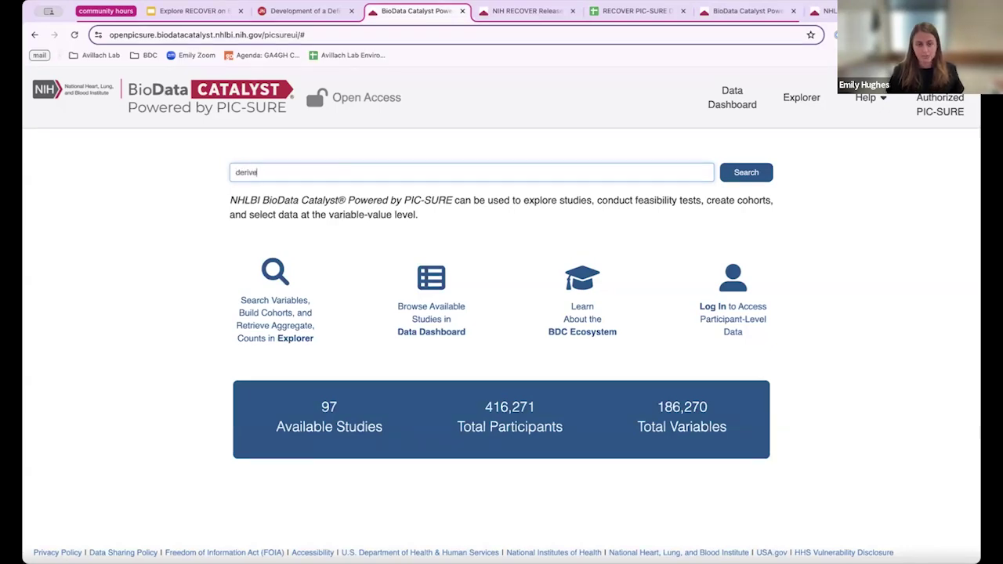
type("d pasc score")
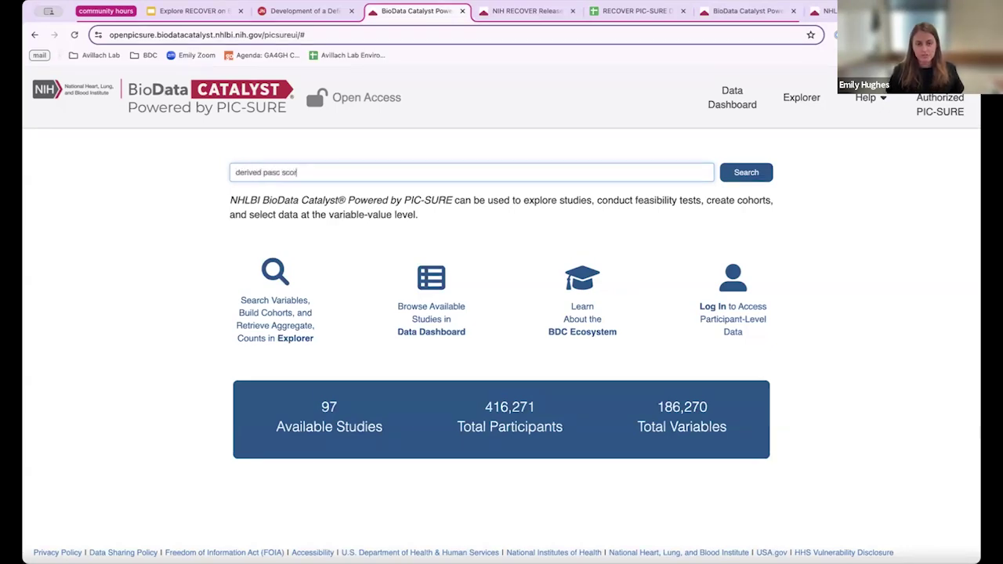
left_click(727, 174)
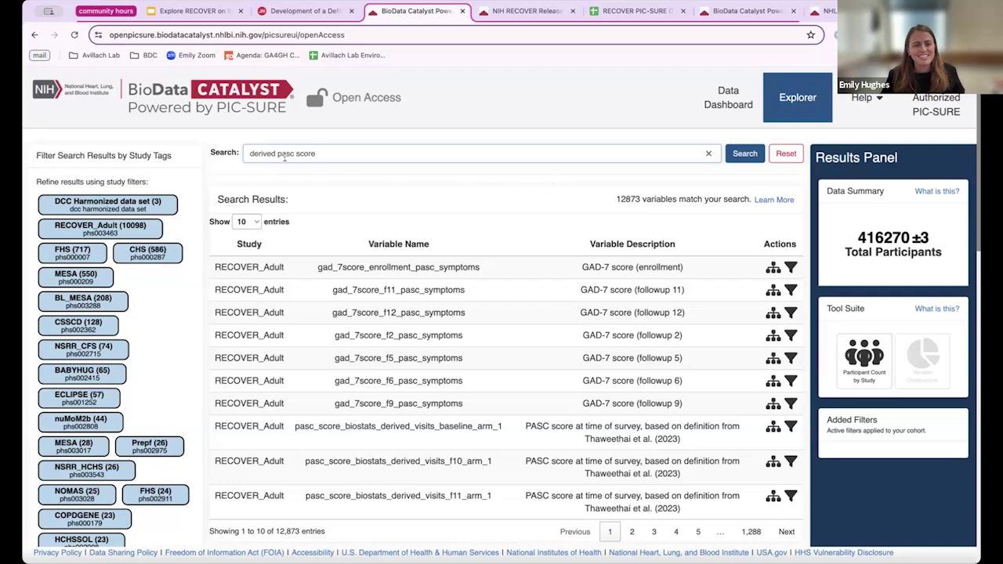
Make RECOVER_Adult a required study tag so that 10,098 variables remain.
left_click_drag(615, 199, 641, 201)
left_click(572, 214)
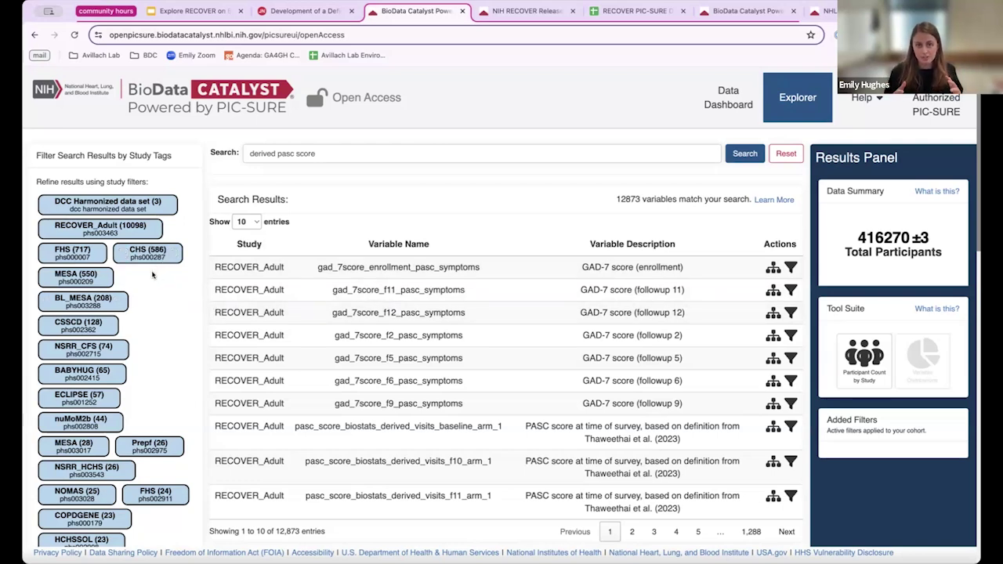
mouse_move(151, 233)
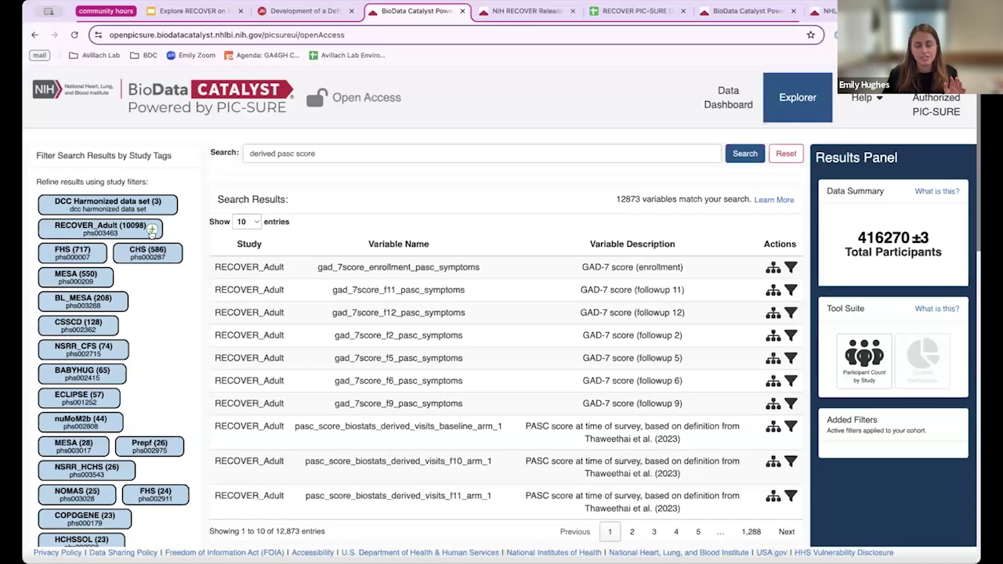
left_click(152, 228)
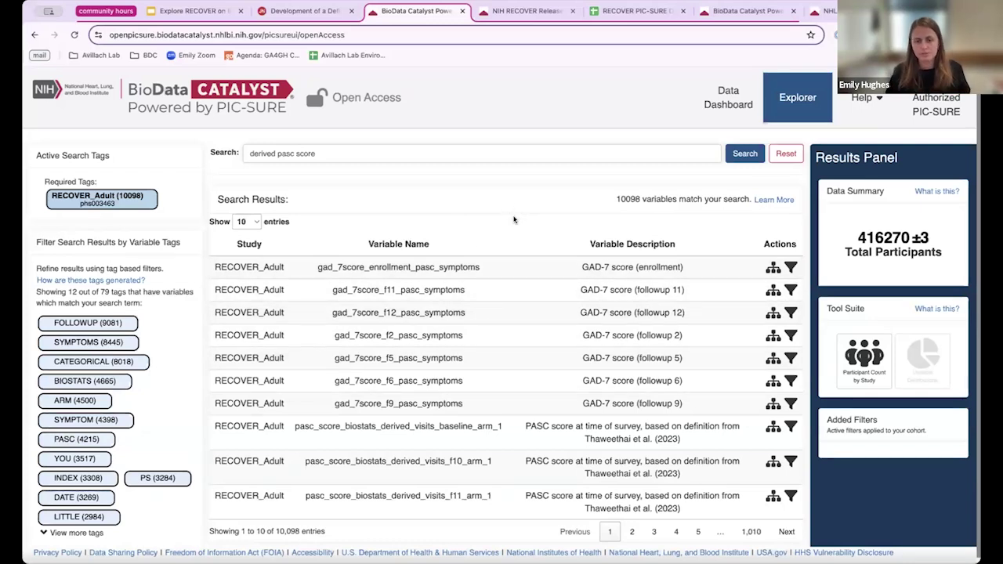
scroll(512, 222, "down", 1)
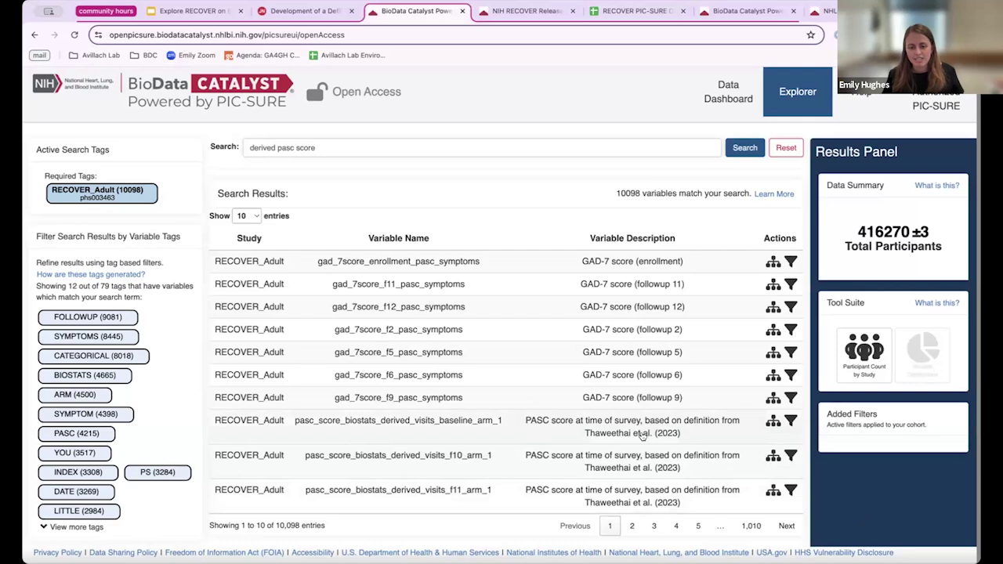
Inspect the continuous baseline PASC score variable and open its 0–34 range filter.
left_click(505, 433)
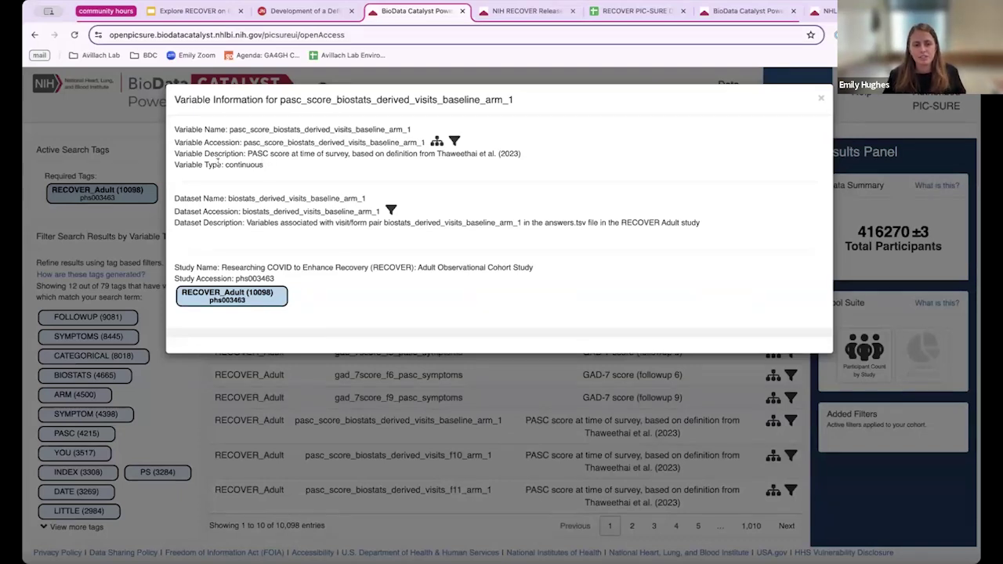
left_click_drag(195, 165, 268, 165)
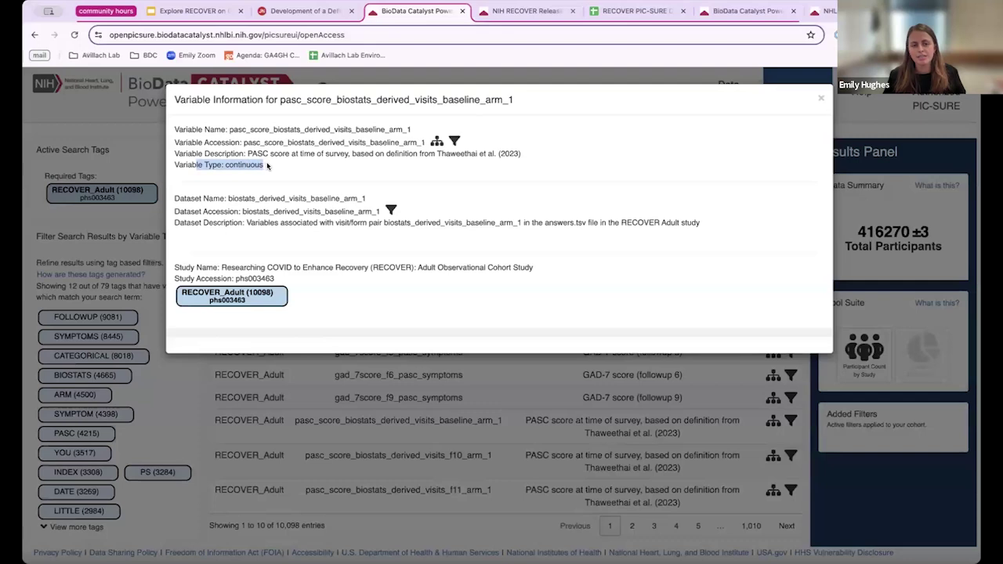
left_click(266, 165)
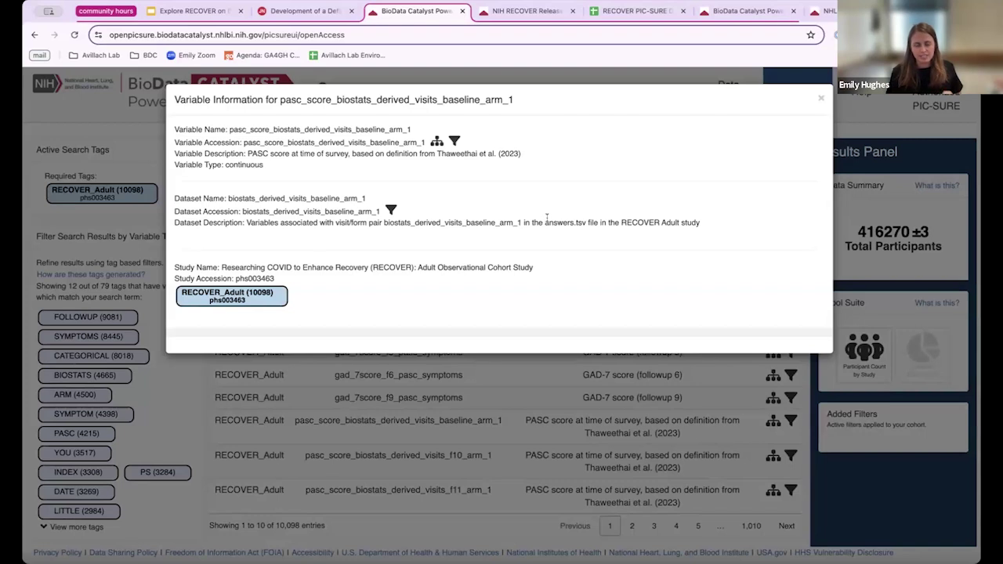
left_click(454, 141)
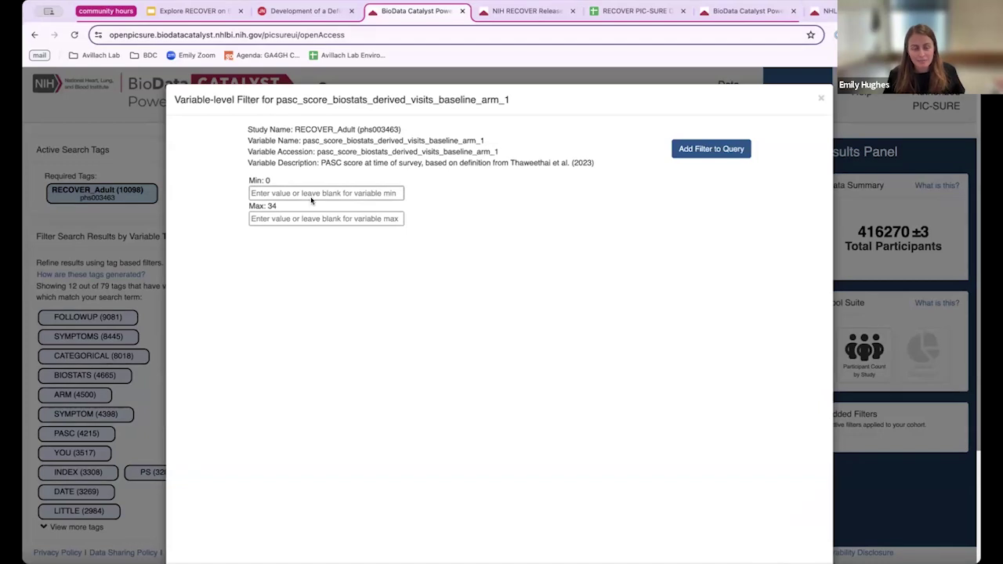
Add the baseline PASC score filter with Min and Max left blank, cutting the cohort to 14,265.
left_click_drag(248, 181, 285, 209)
left_click(283, 208)
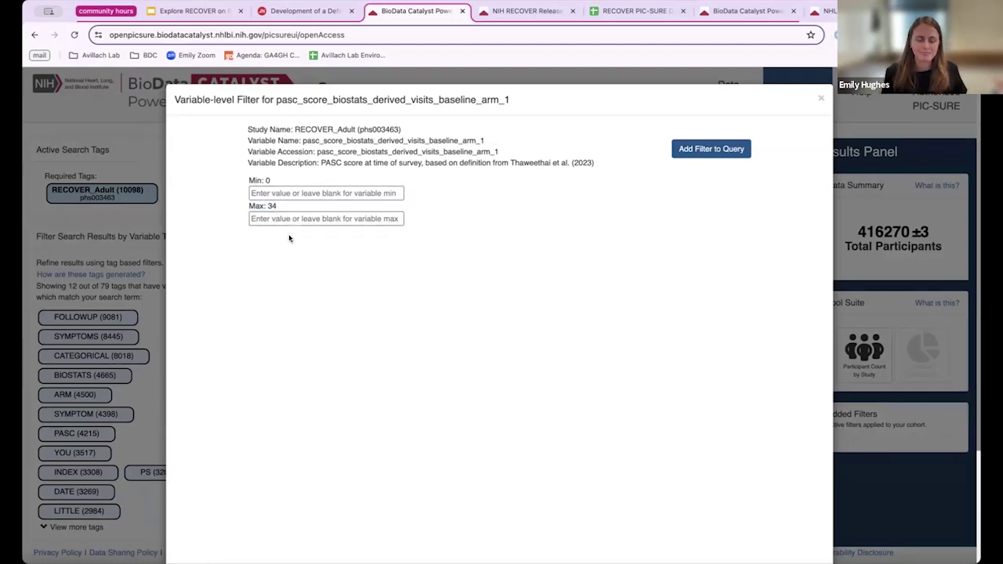
left_click(269, 194)
type("2")
left_click(308, 246)
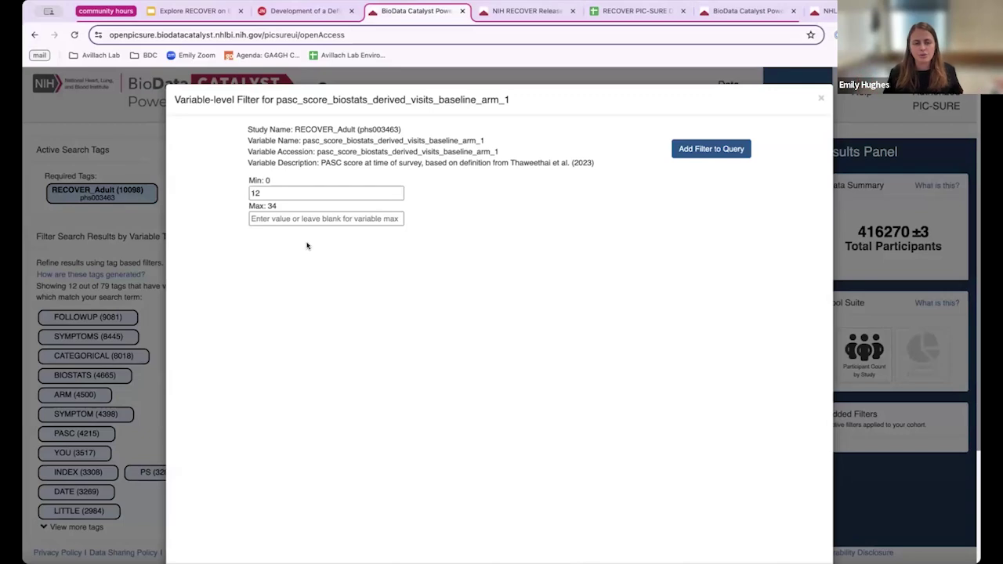
left_click_drag(272, 196, 243, 195)
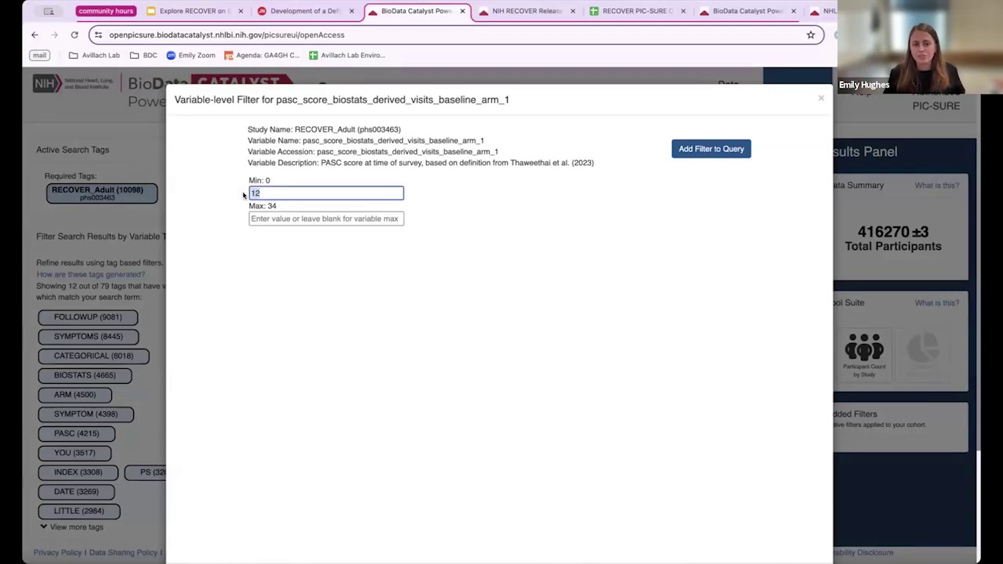
key("BackSpace")
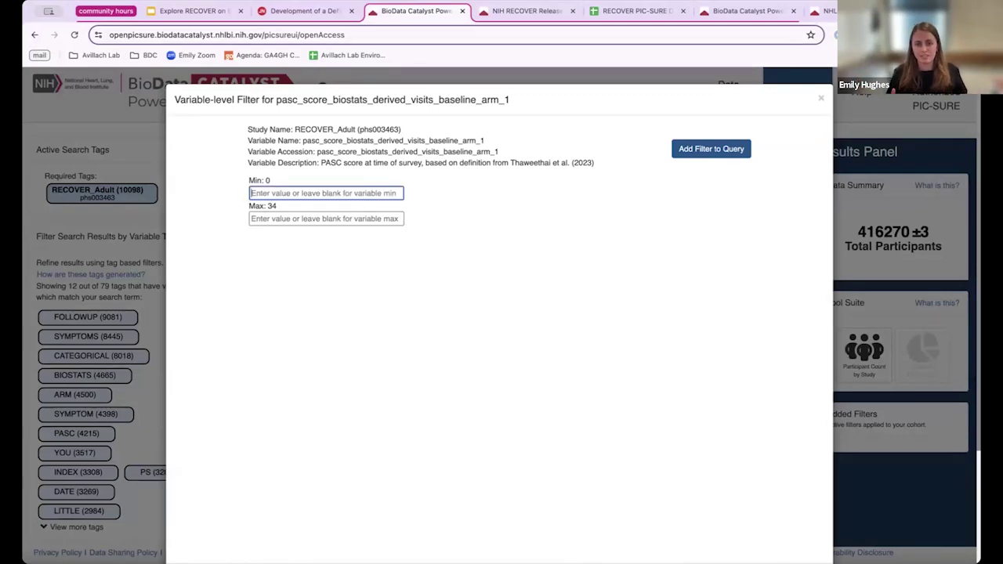
left_click(424, 191)
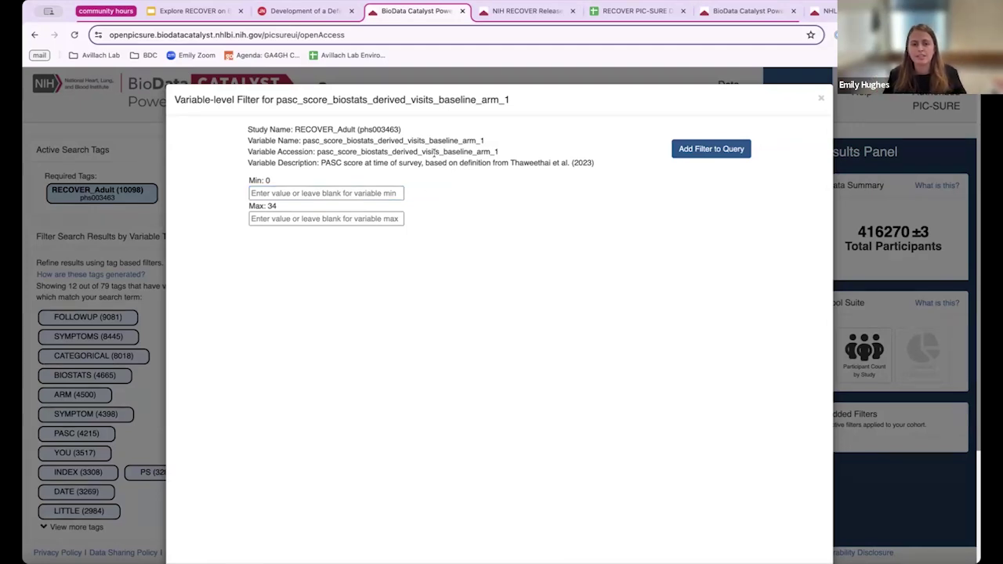
left_click(690, 149)
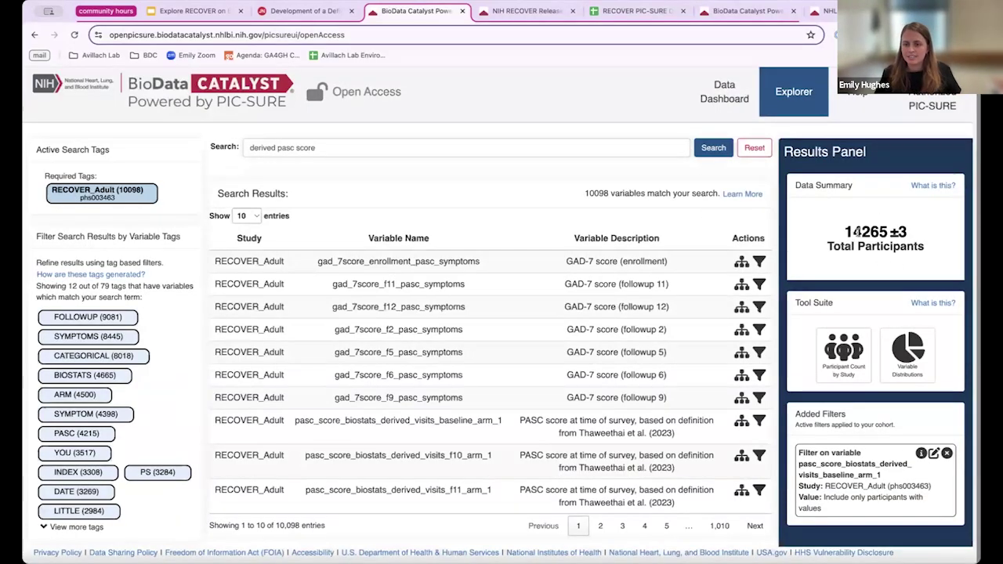
Page forward through the results and open the filter for pasc_score_biostats_derived_visits_f1_arm_1.
left_click_drag(846, 231, 887, 246)
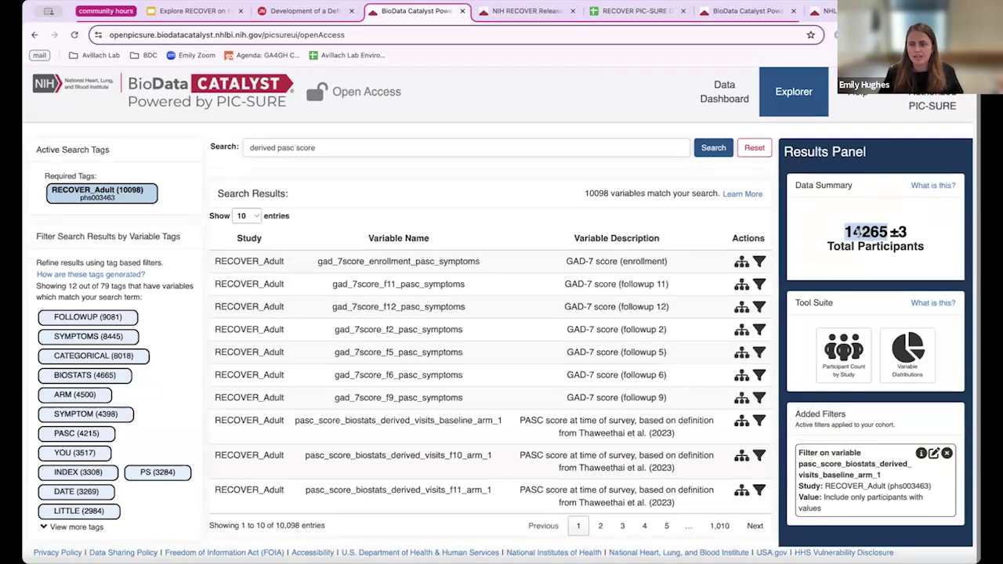
left_click(872, 485)
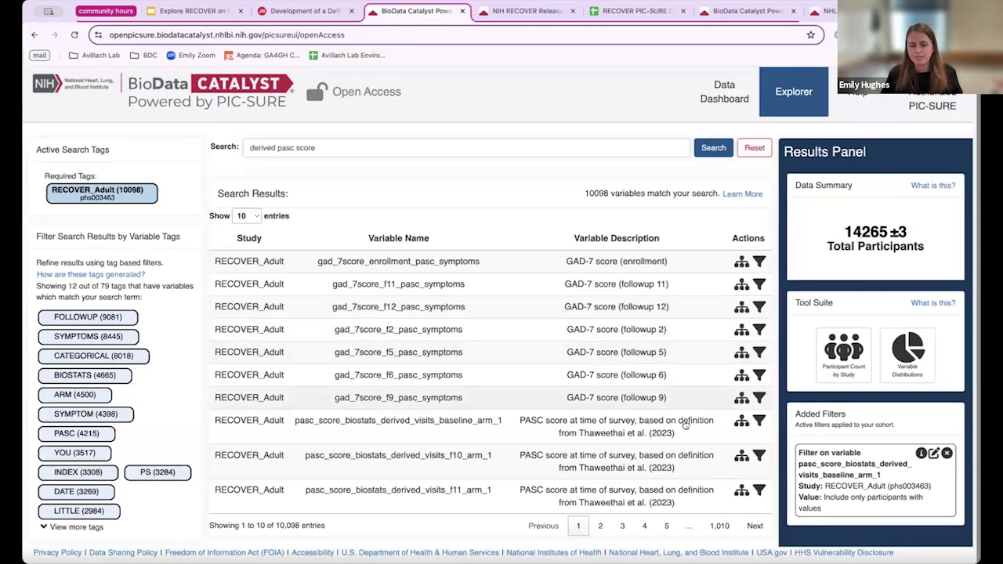
left_click(754, 527)
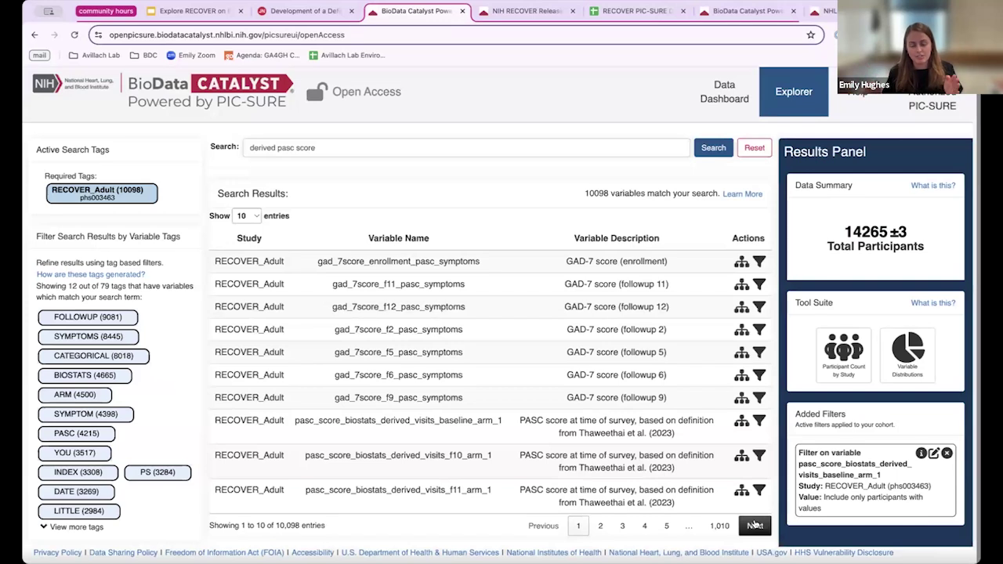
left_click(754, 525)
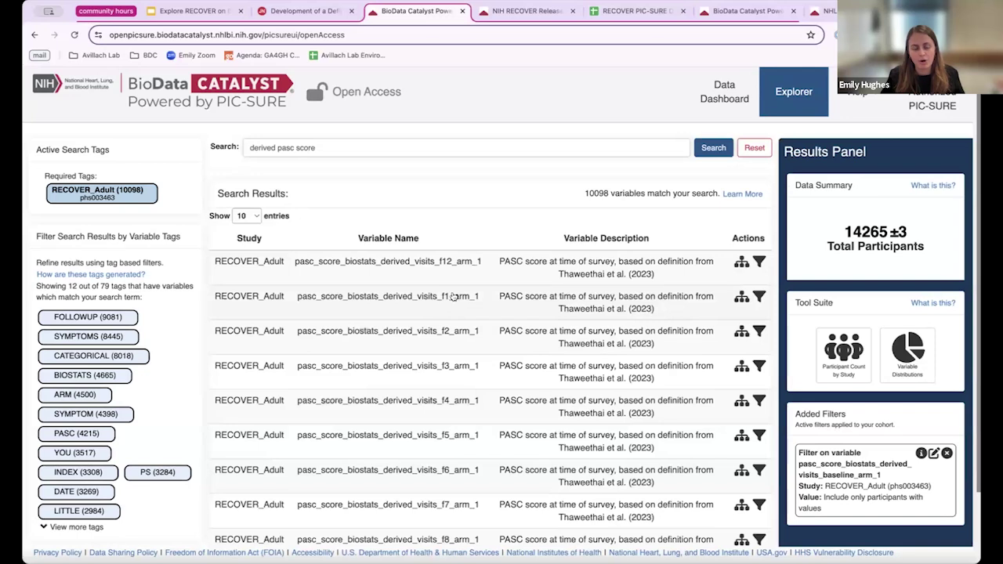
left_click(757, 296)
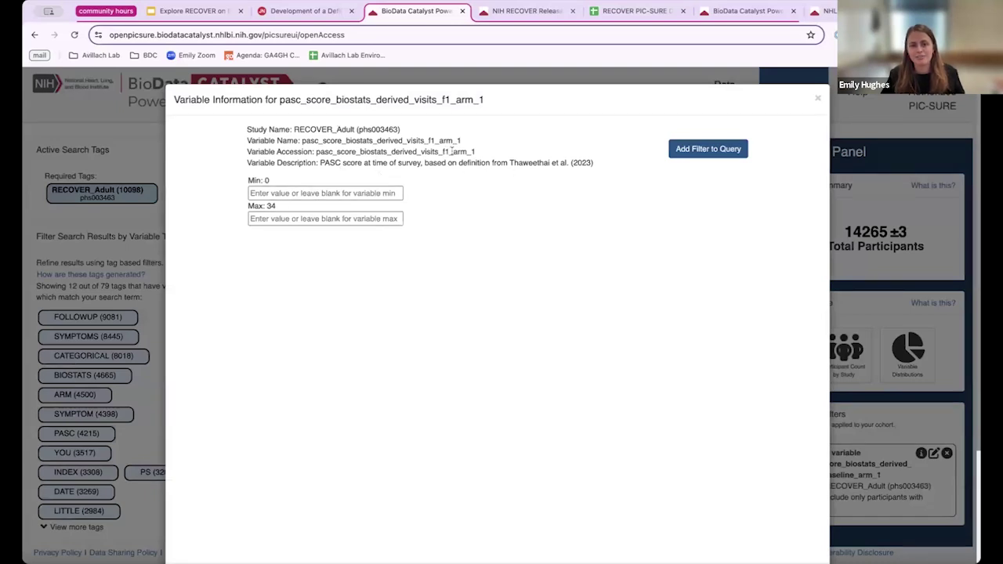
left_click(703, 151)
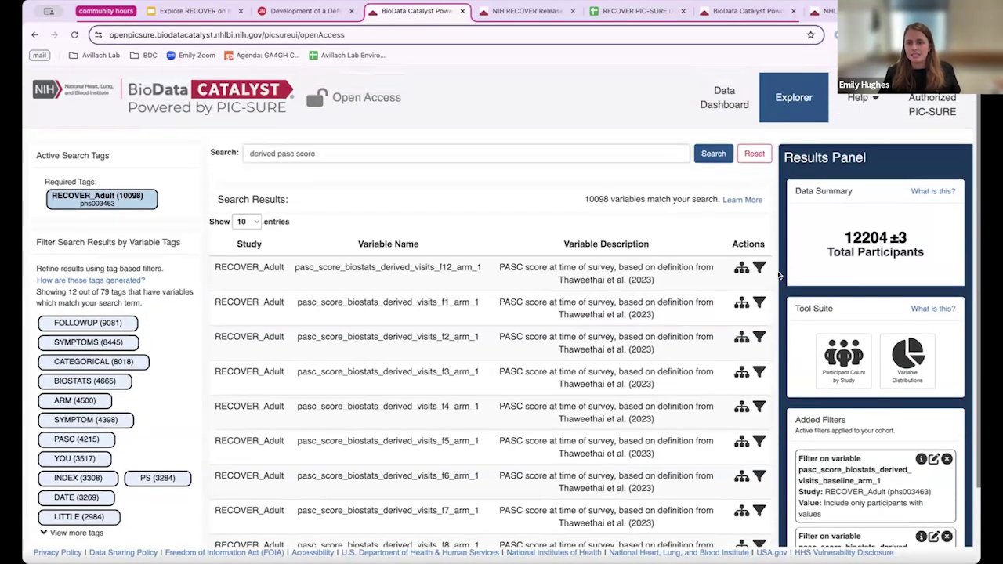
scroll(870, 418, "down", 1)
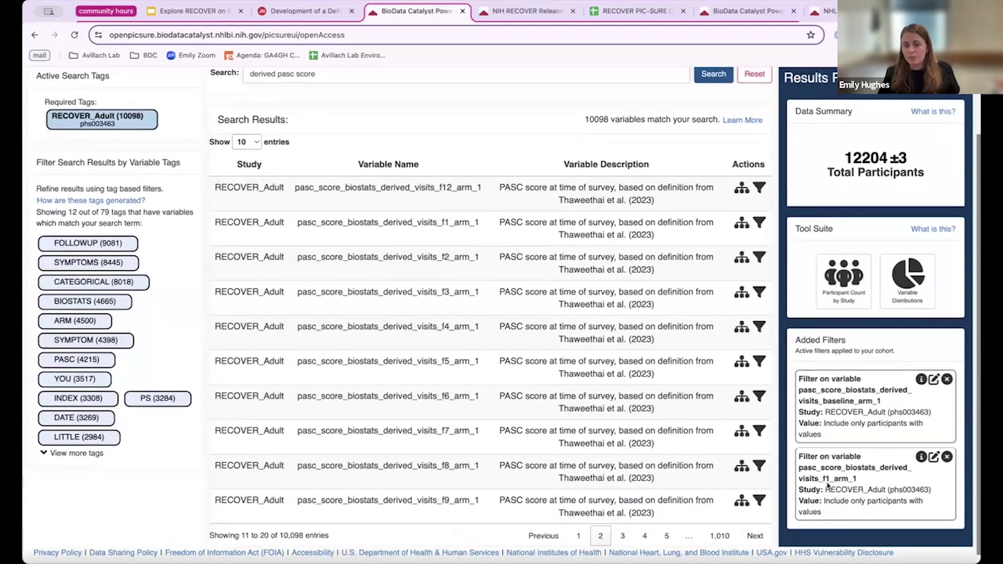
scroll(858, 402, "up", 2)
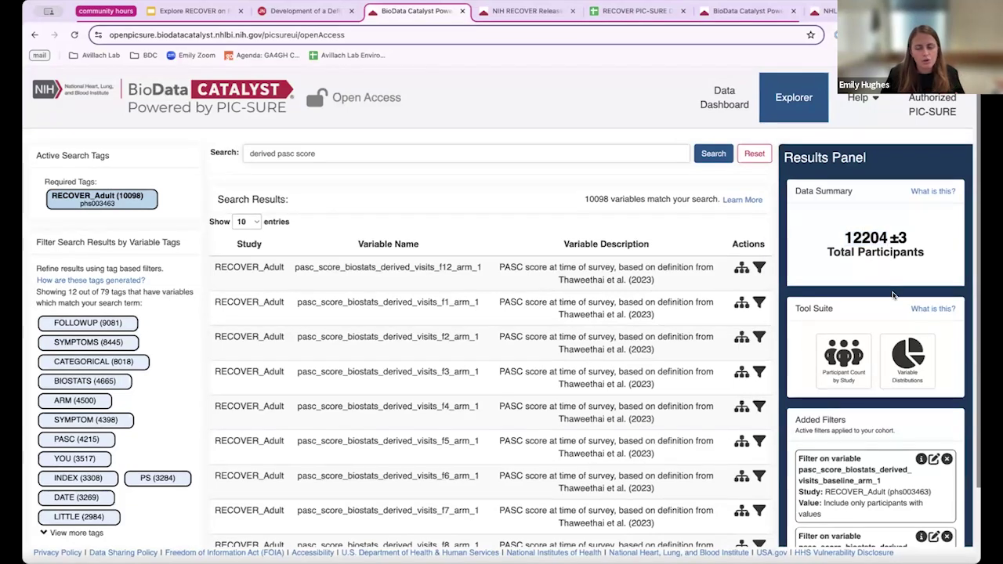
scroll(867, 282, "down", 1)
scroll(867, 282, "up", 1)
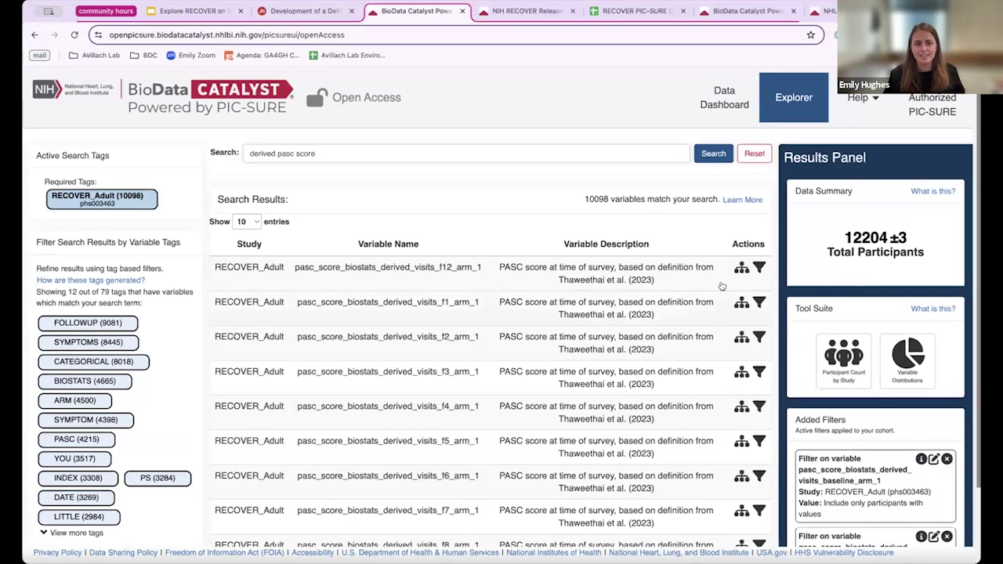
left_click_drag(323, 155, 243, 151)
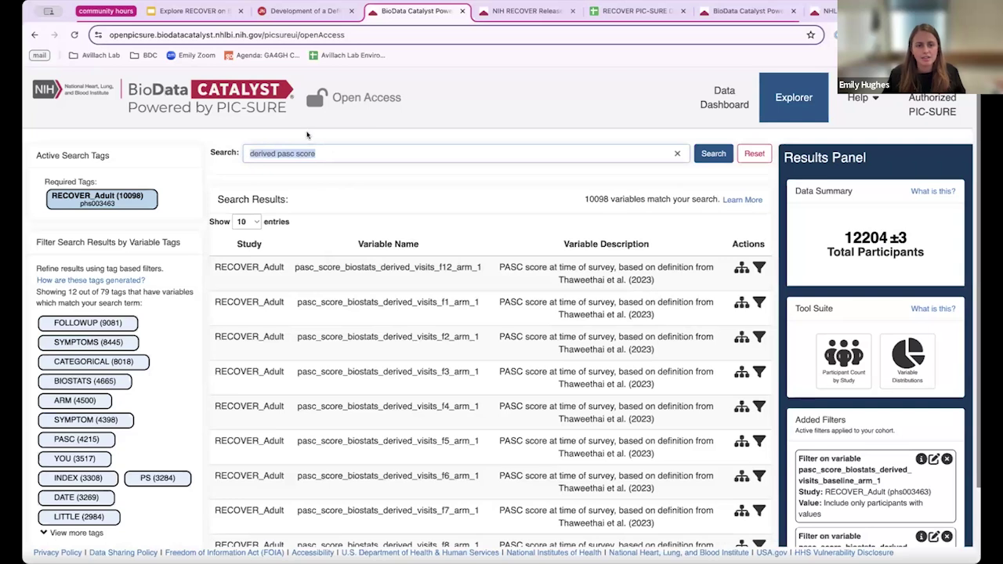
Search for head pain variables, go to page 2, and open the baseline head pain-now filter.
type("head pain")
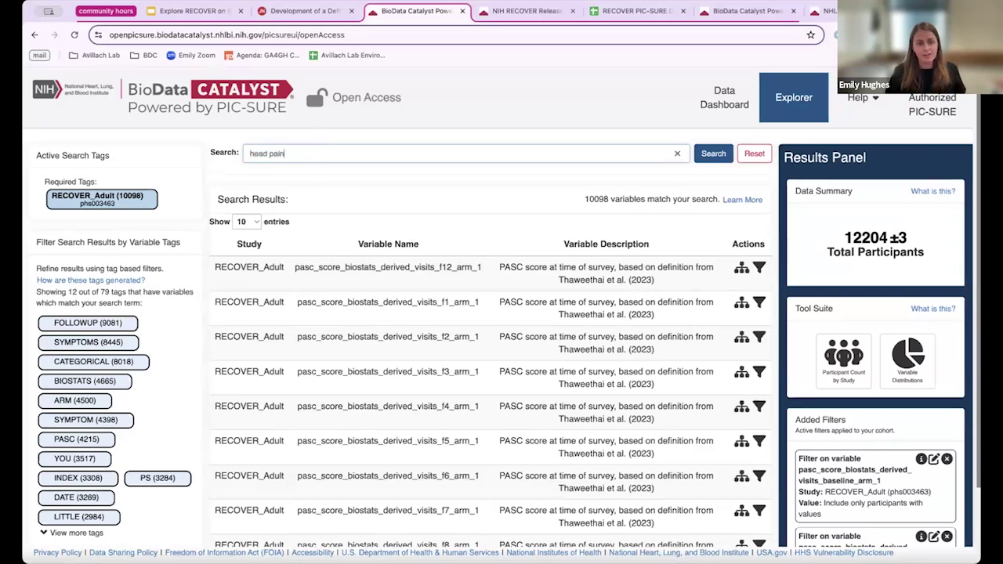
key("Return")
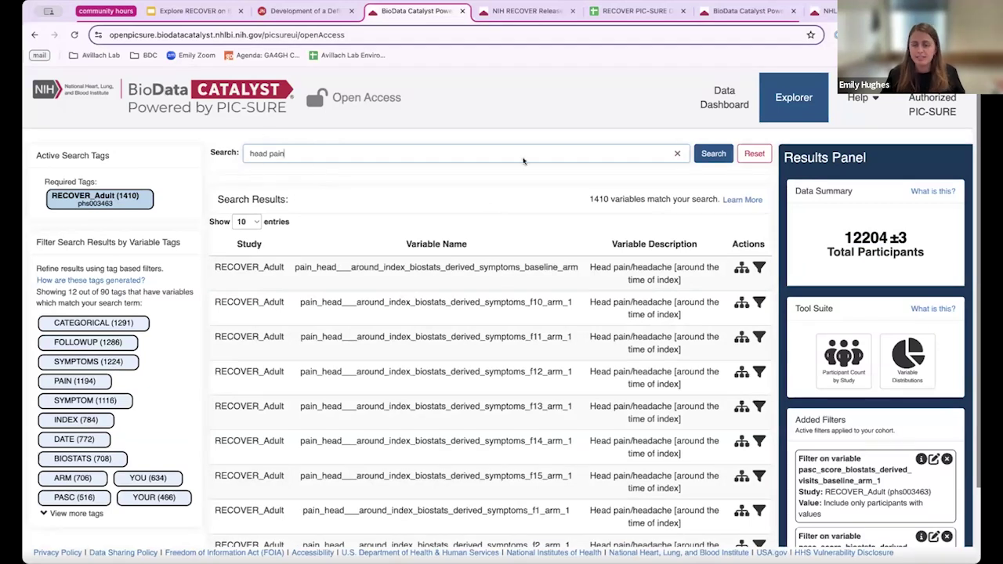
scroll(573, 218, "down", 1)
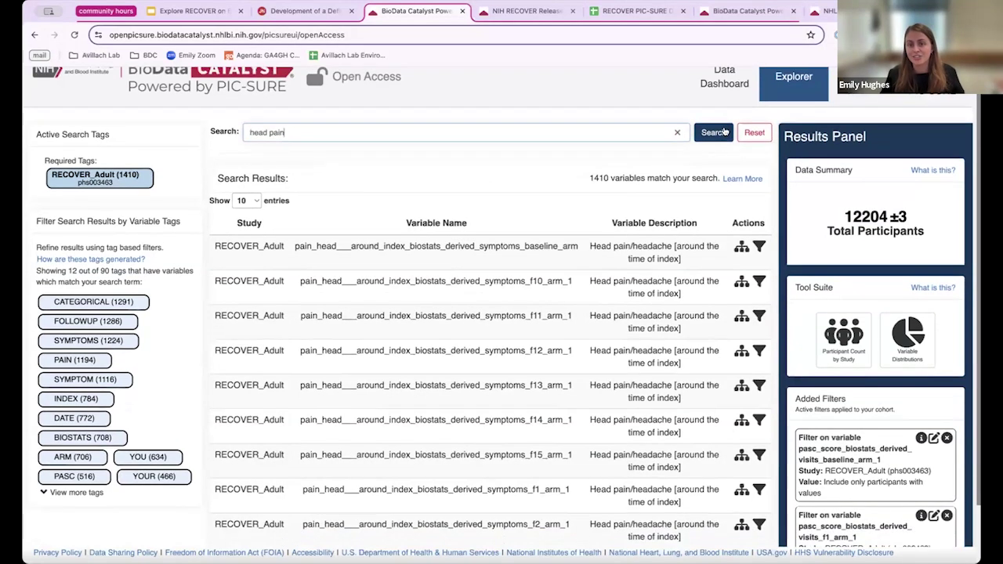
scroll(558, 217, "down", 1)
scroll(558, 217, "down", 2)
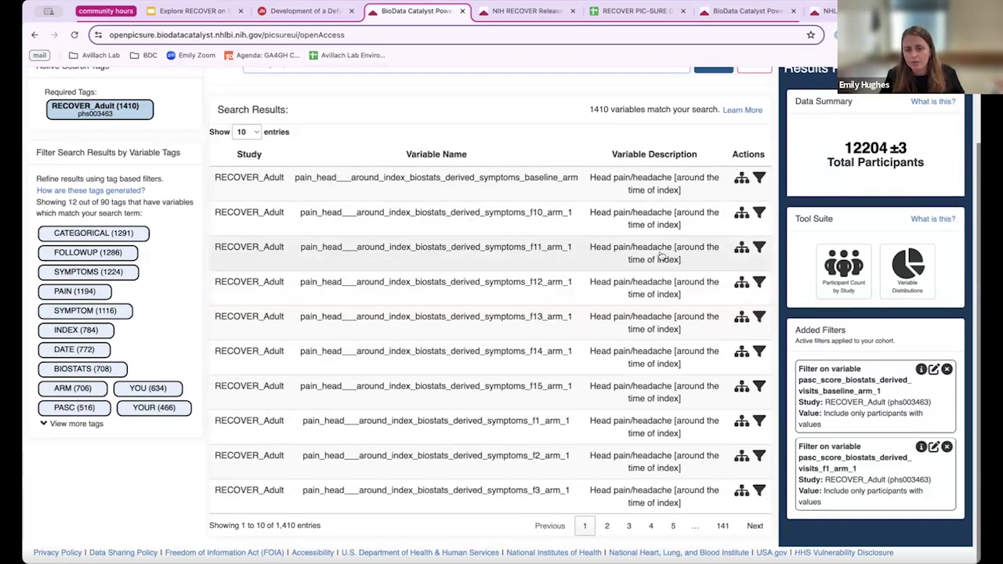
left_click(754, 525)
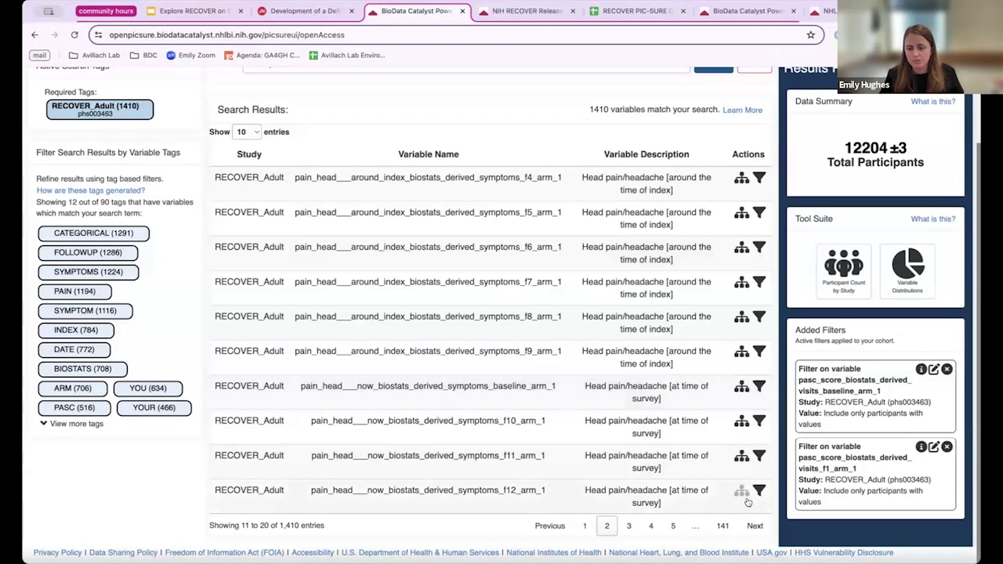
left_click(754, 526)
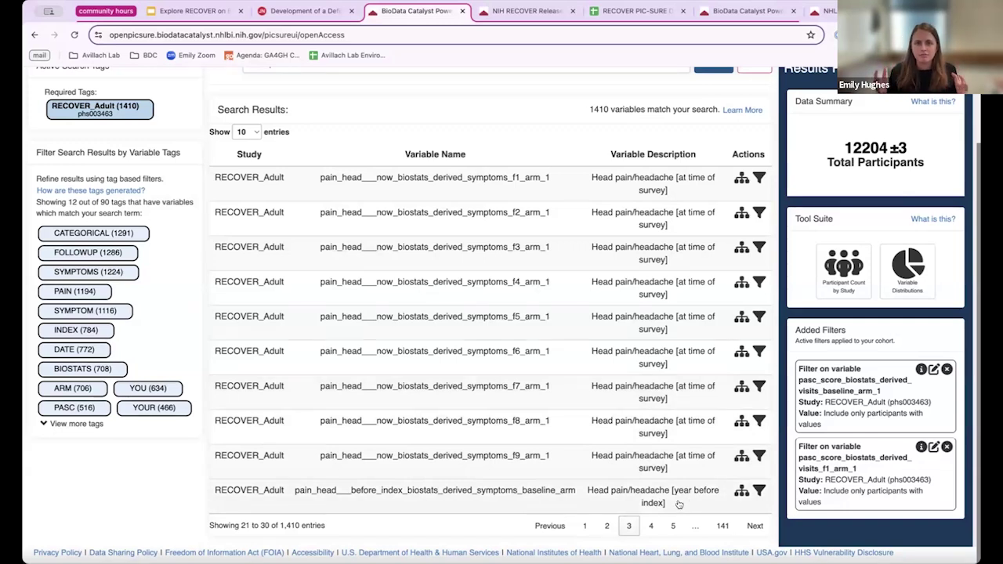
left_click(558, 525)
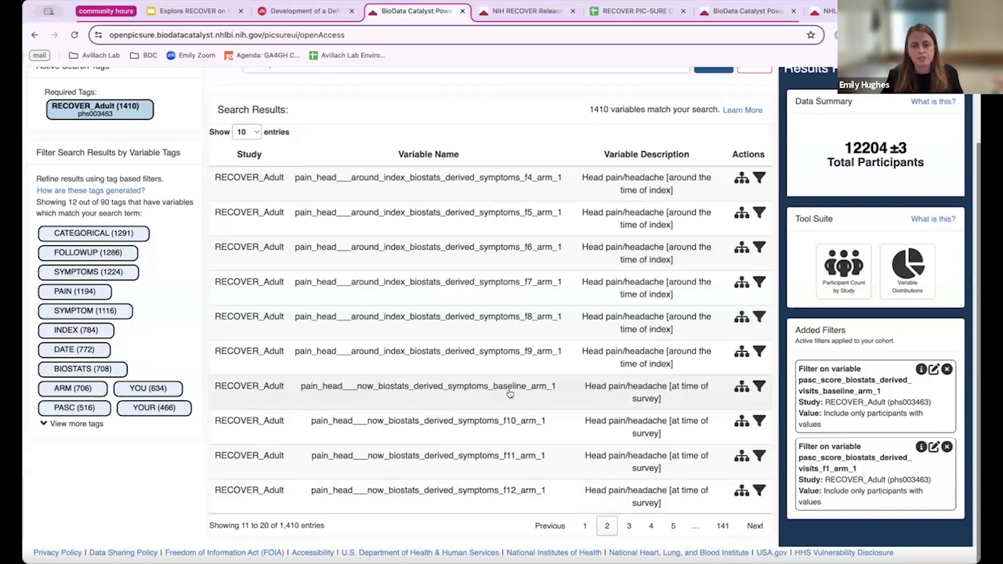
left_click(759, 386)
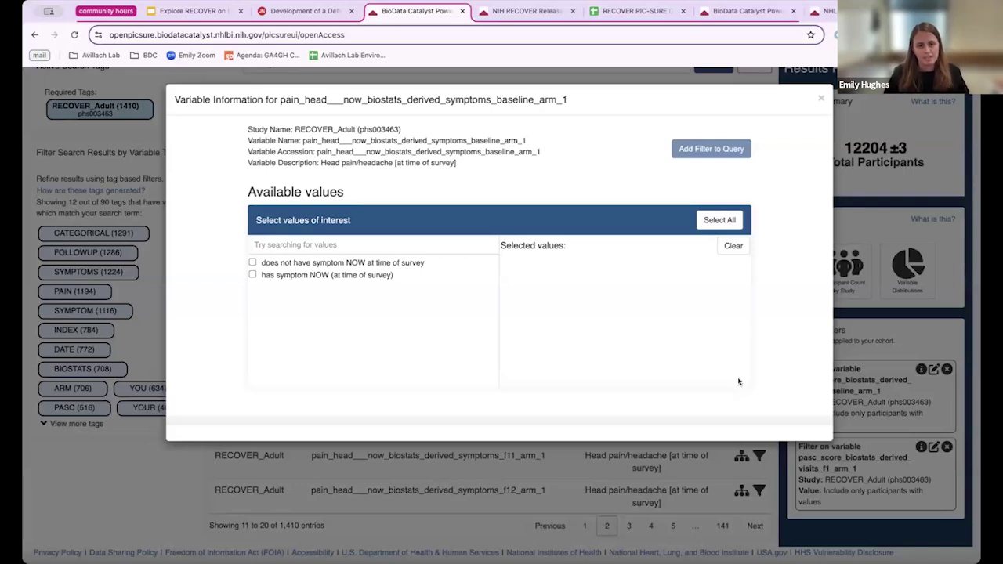
Add the baseline head pain-now filter including both the has and does-not-have symptom values.
left_click(252, 275)
left_click(252, 263)
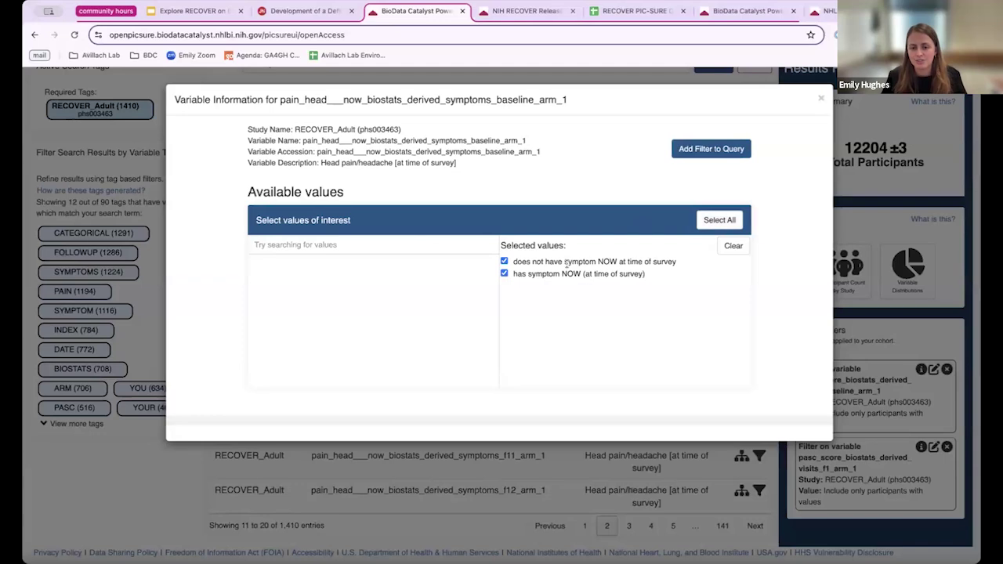
left_click(714, 149)
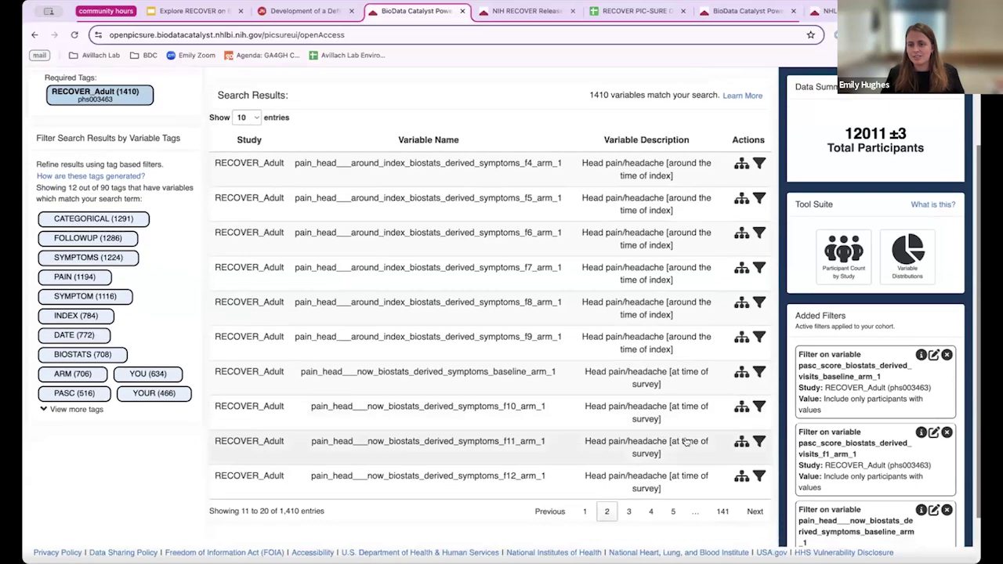
Add the f1_arm_1 head pain-now filter with all values selected, leaving 11,878 participants.
scroll(873, 174, "up", 2)
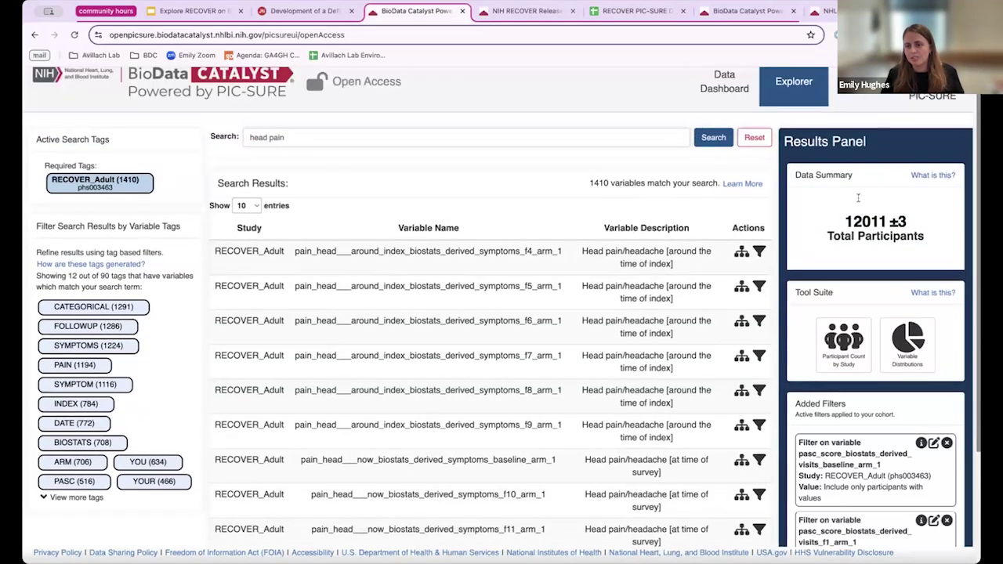
scroll(834, 226, "down", 4)
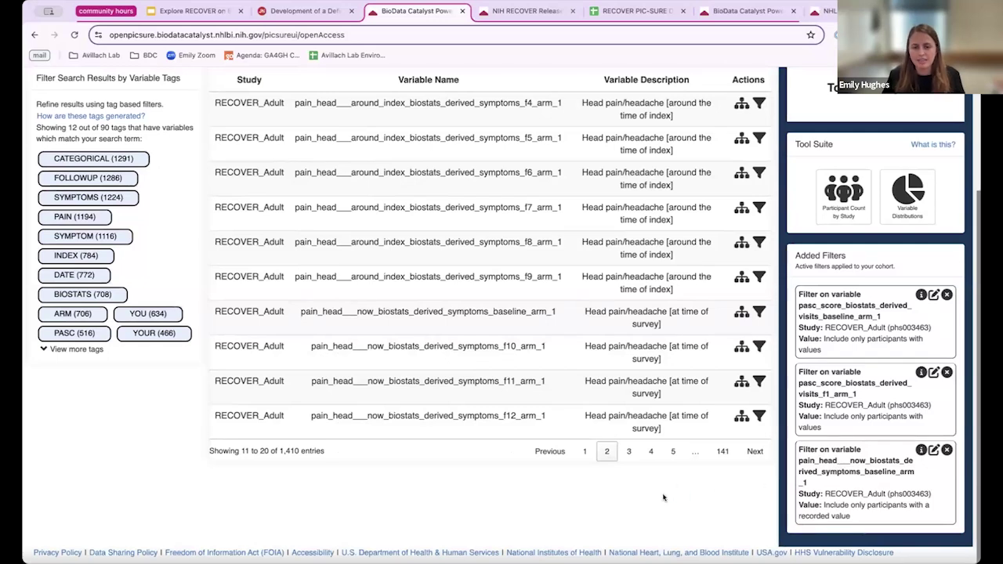
scroll(663, 498, "up", 1)
left_click(755, 493)
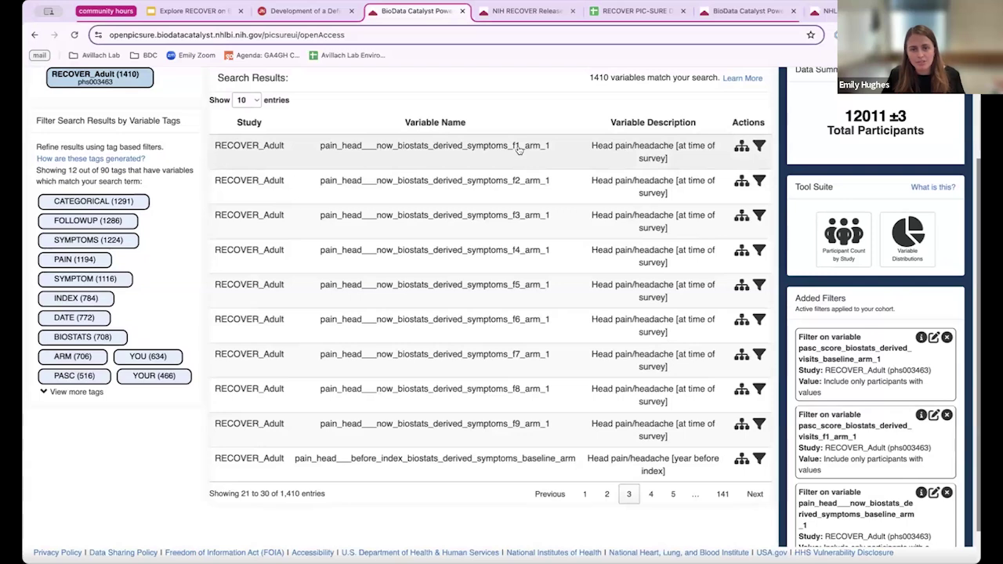
left_click(758, 147)
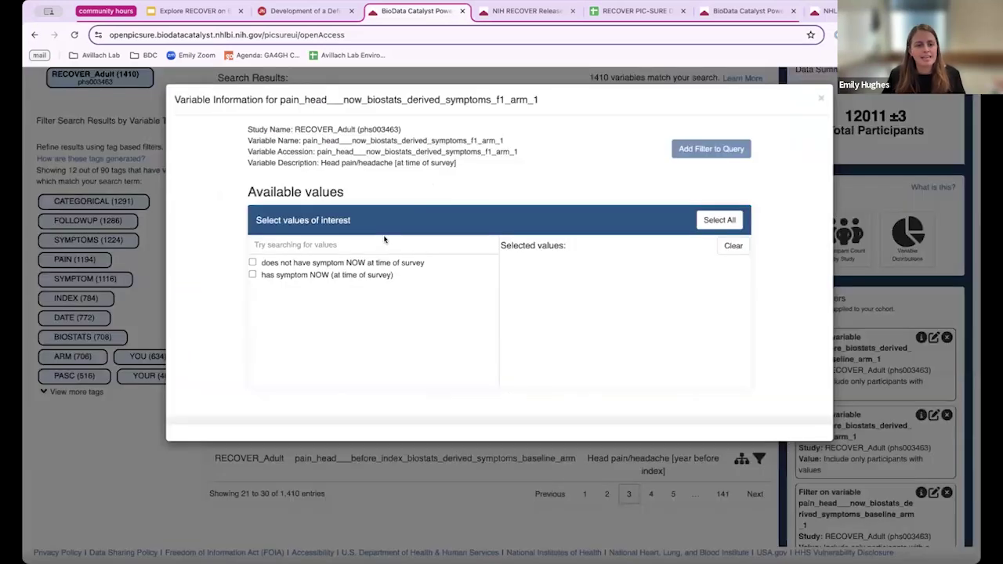
left_click(731, 220)
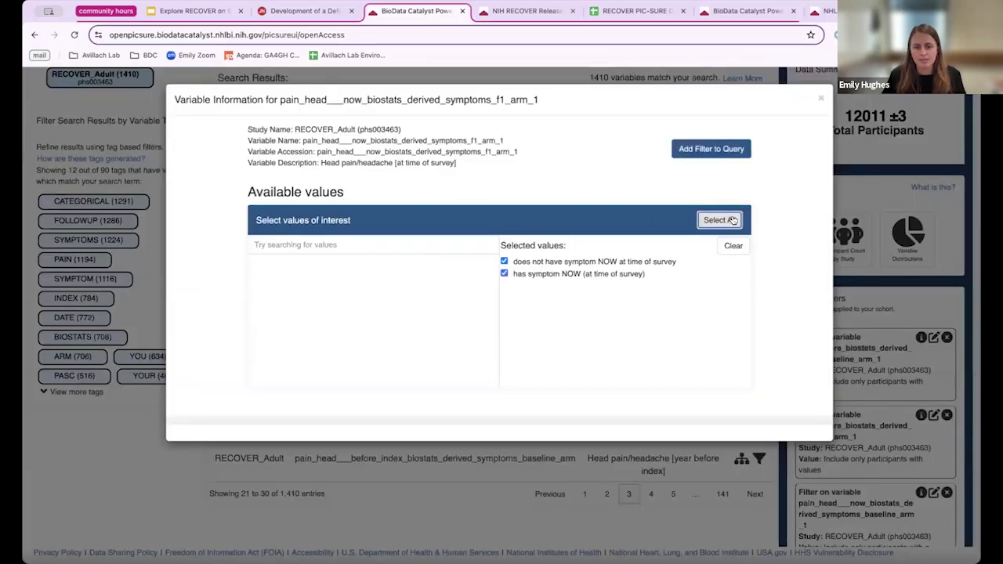
left_click(733, 149)
scroll(877, 259, "up", 3)
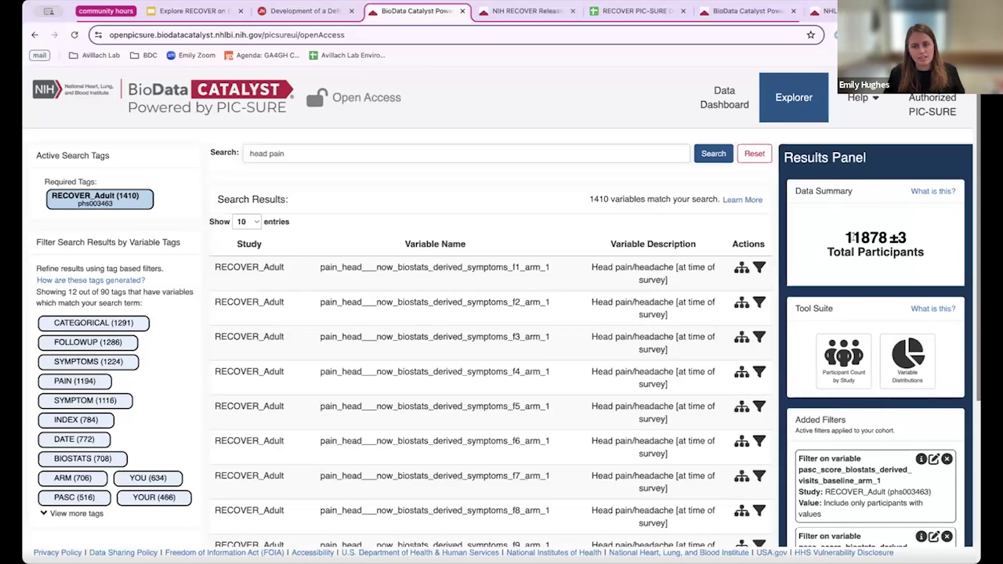
scroll(880, 280, "down", 3)
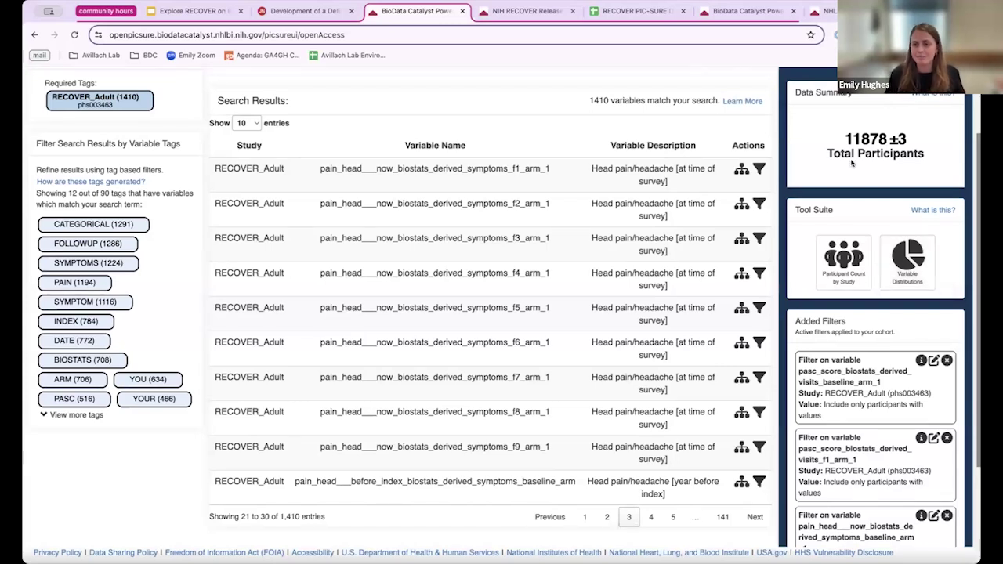
scroll(854, 164, "up", 3)
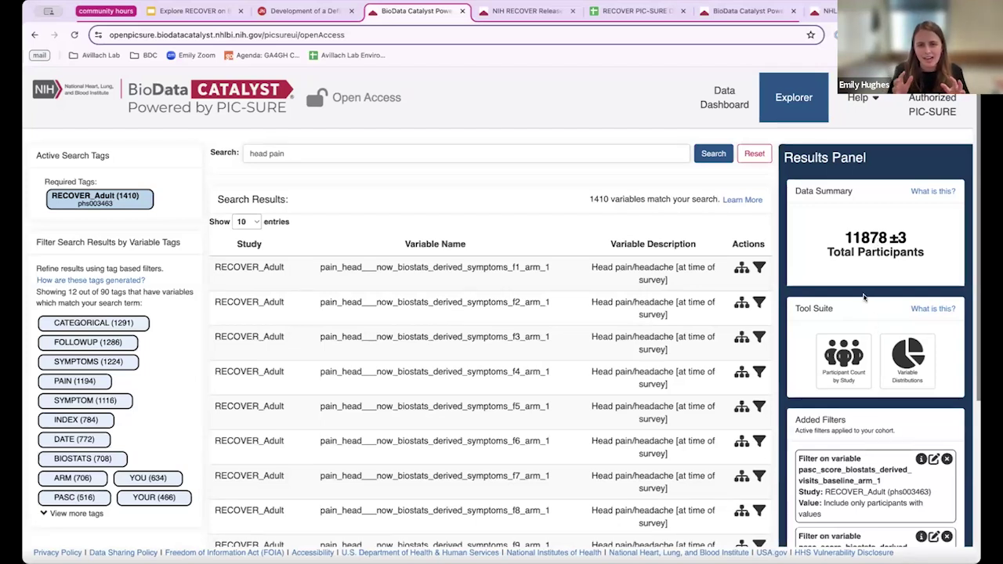
Review the distribution charts for all four query filters, then return to the top of the view.
left_click(908, 362)
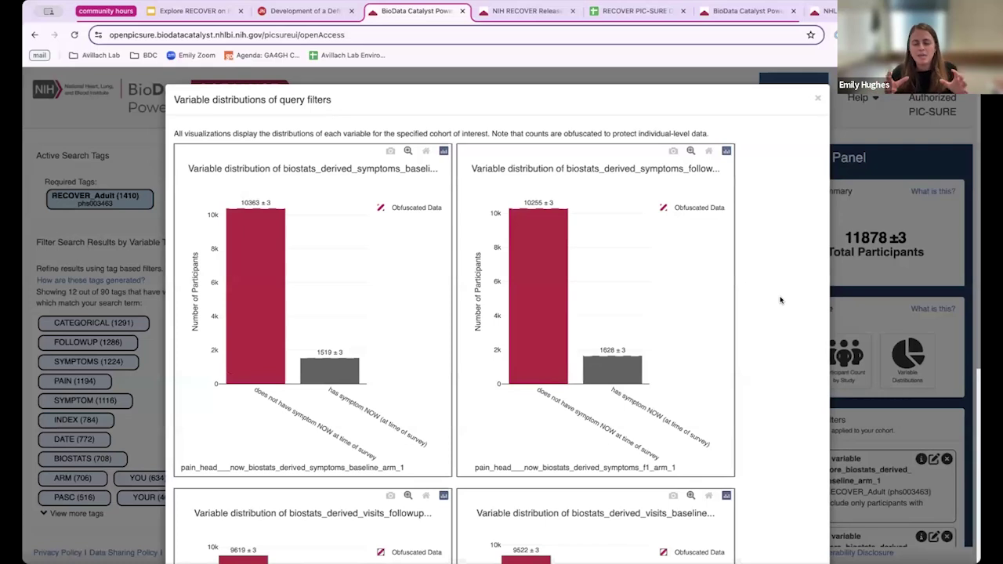
scroll(788, 335, "down", 1)
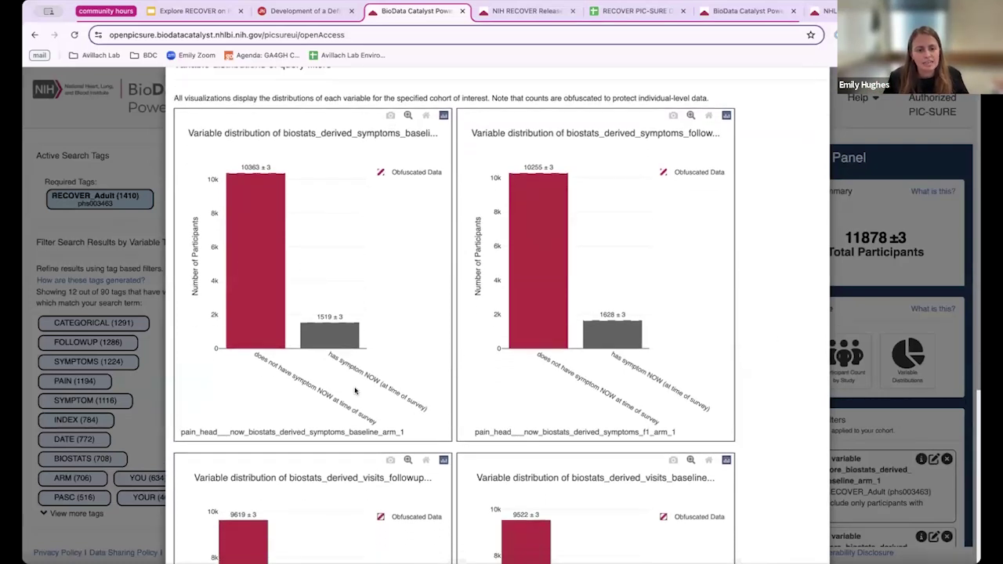
scroll(311, 381, "up", 1)
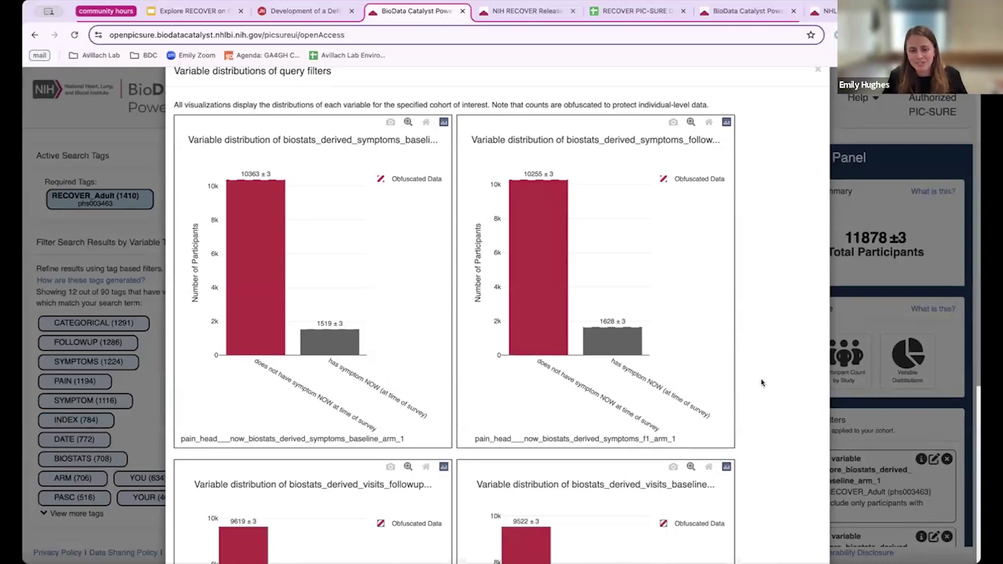
scroll(761, 382, "down", 3)
scroll(761, 383, "down", 2)
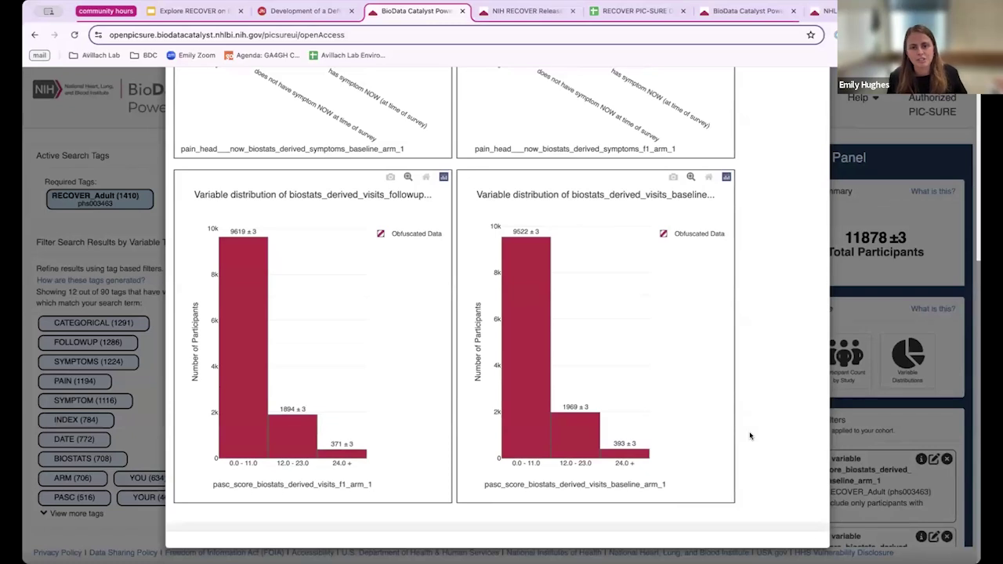
scroll(765, 380, "up", 5)
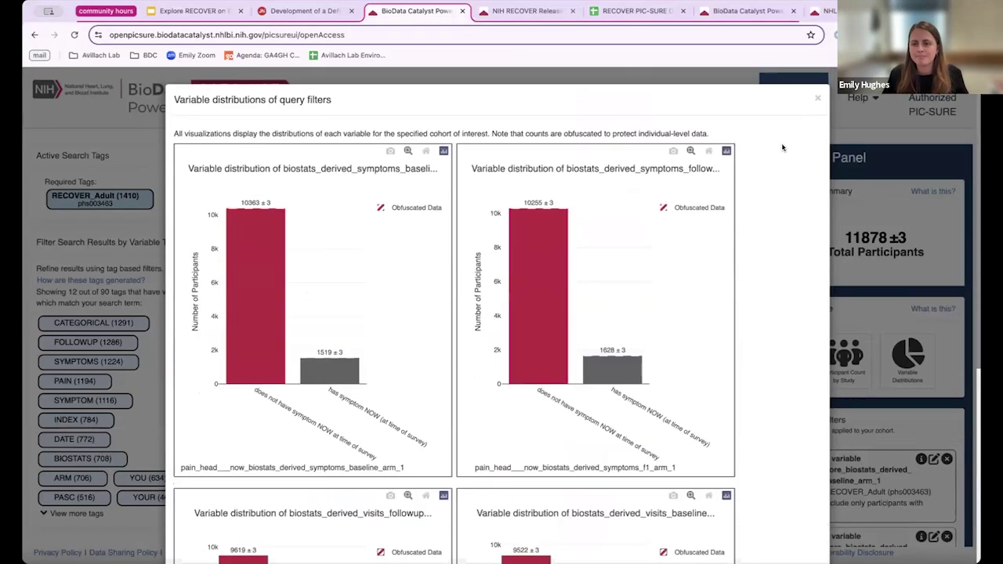
Close the distributions view and replace the search with 'biospecimens', which finds 398 variables.
left_click(817, 100)
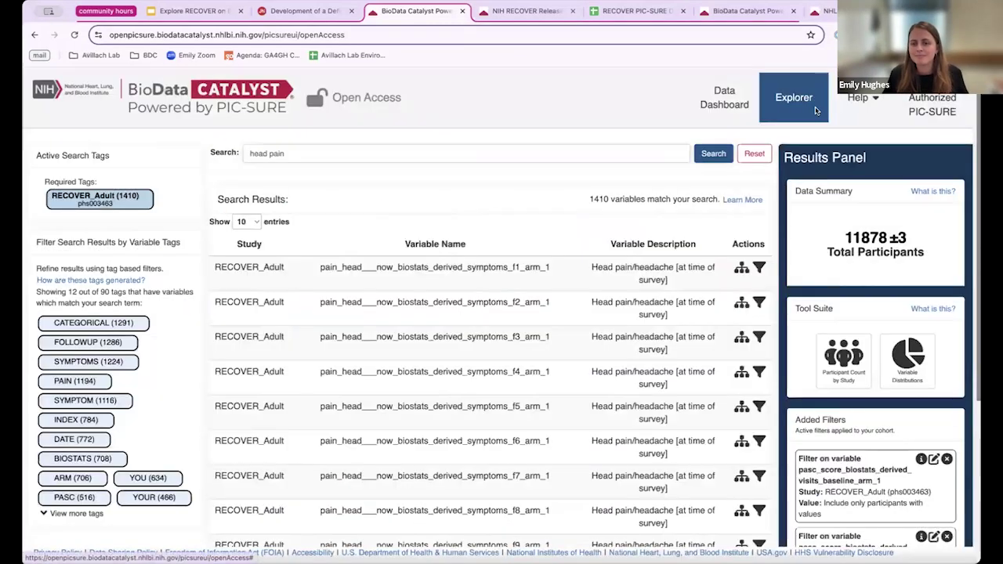
triple_click(317, 159)
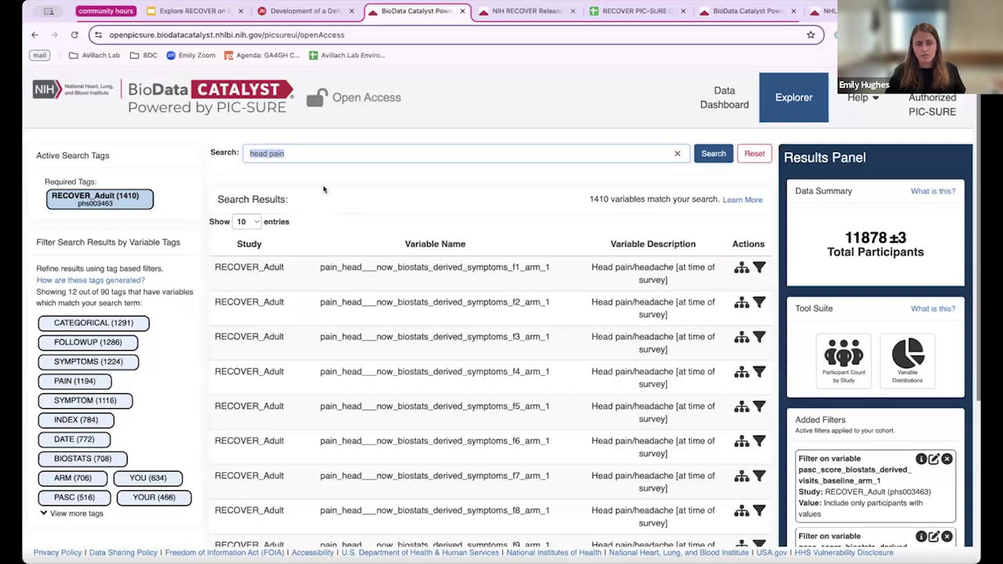
type("b")
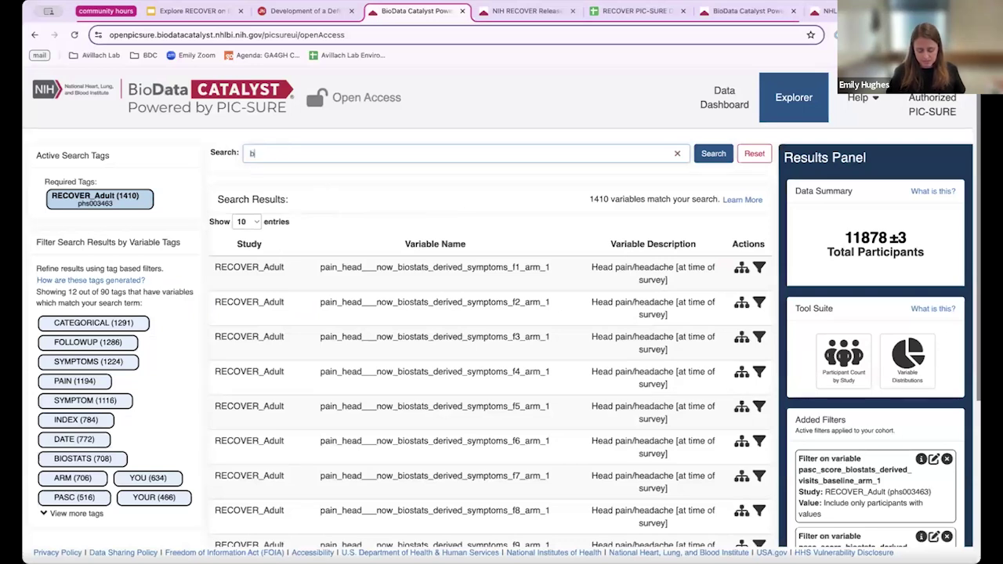
type("iospecimens")
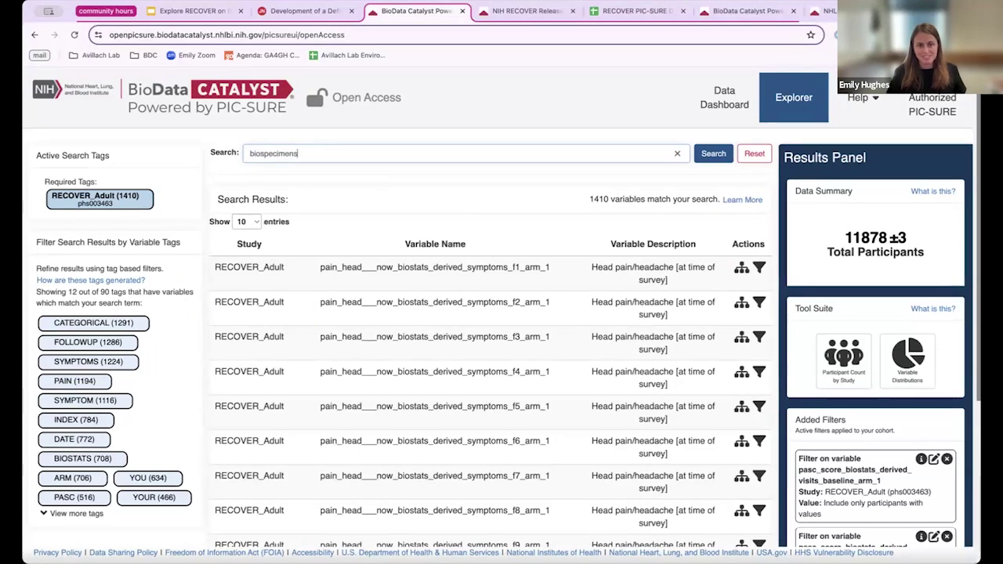
left_click(705, 154)
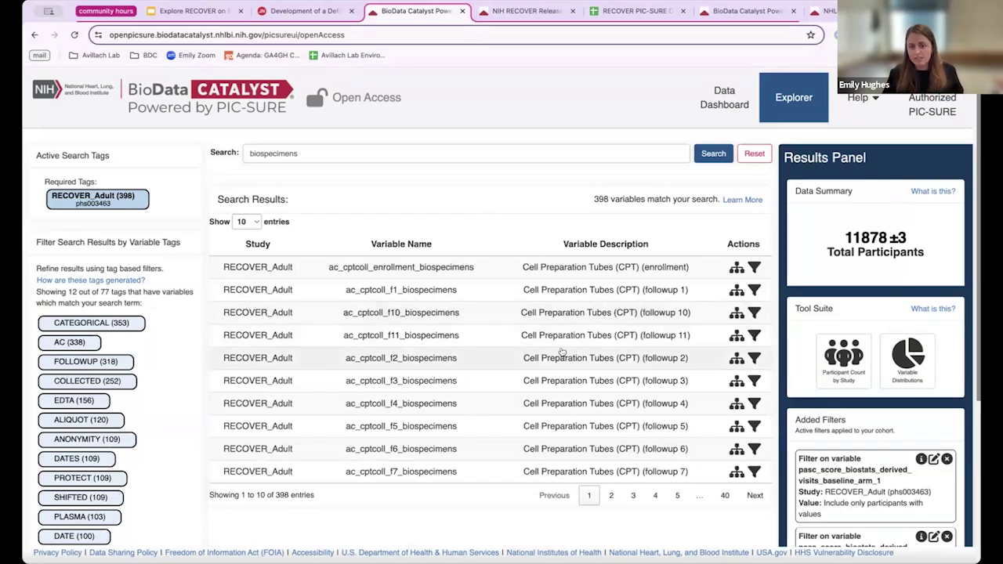
Page through the biospecimens results up to the fourth page.
left_click(752, 495)
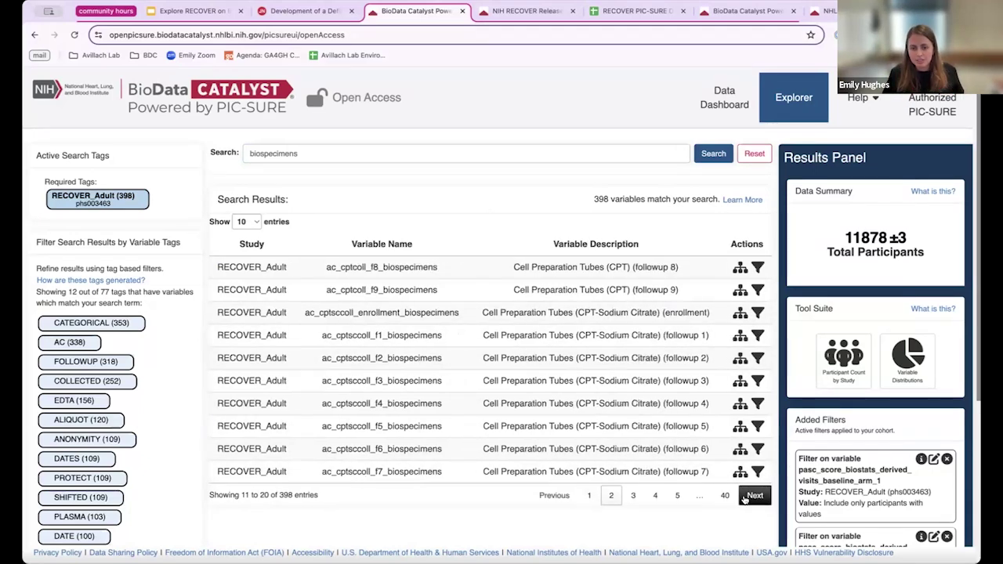
left_click(754, 500)
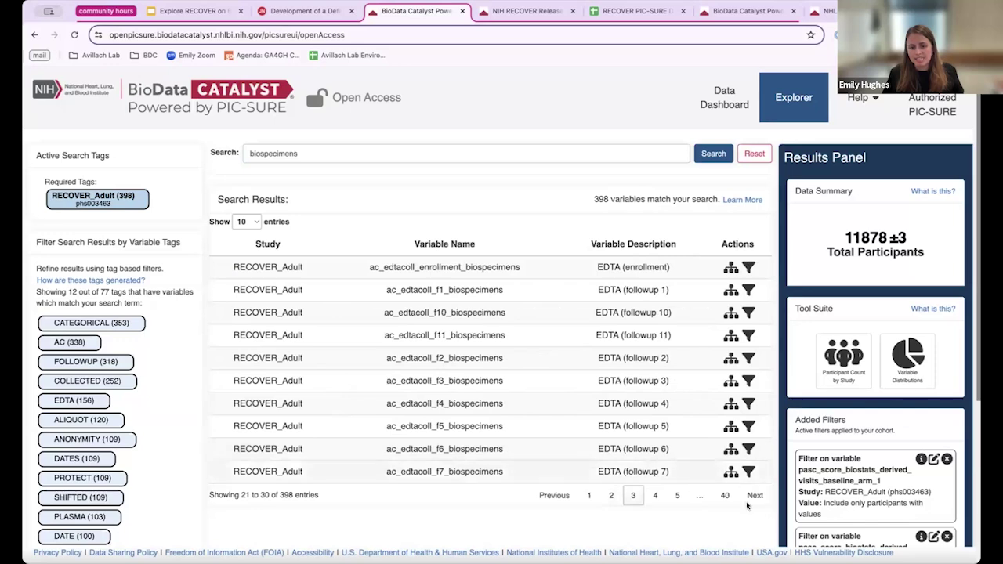
left_click(755, 497)
scroll(666, 454, "down", 1)
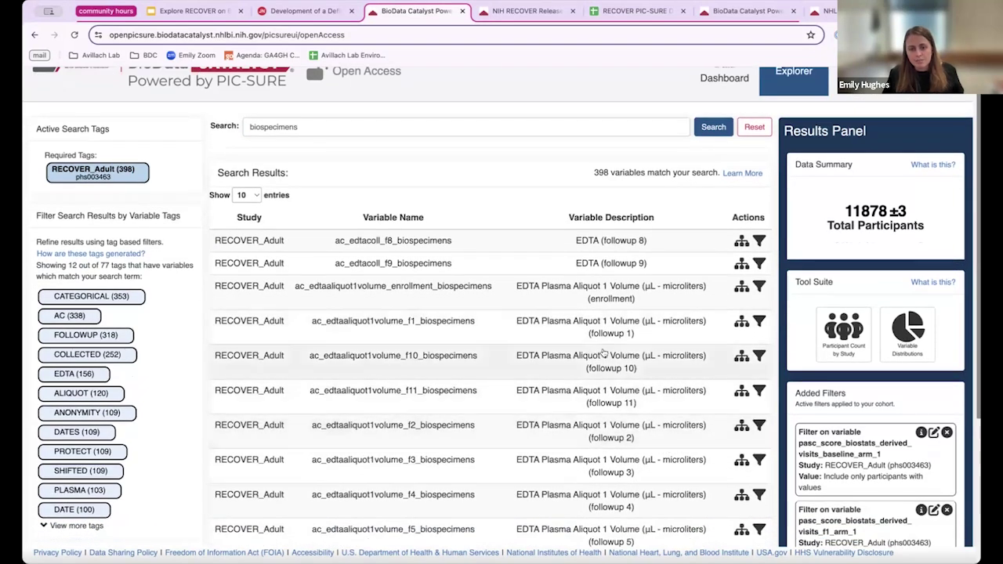
scroll(612, 365, "down", 1)
scroll(599, 357, "up", 2)
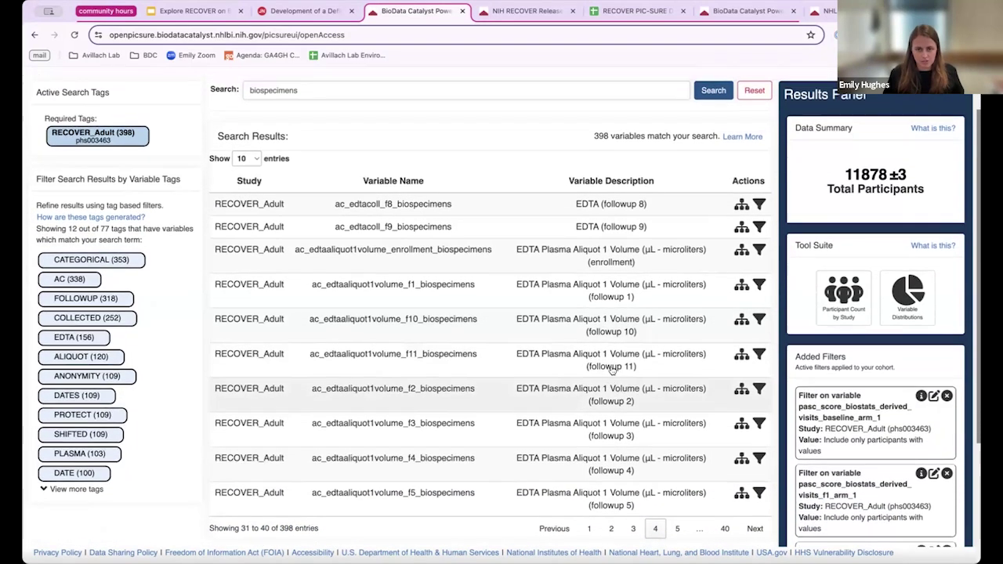
scroll(593, 351, "up", 1)
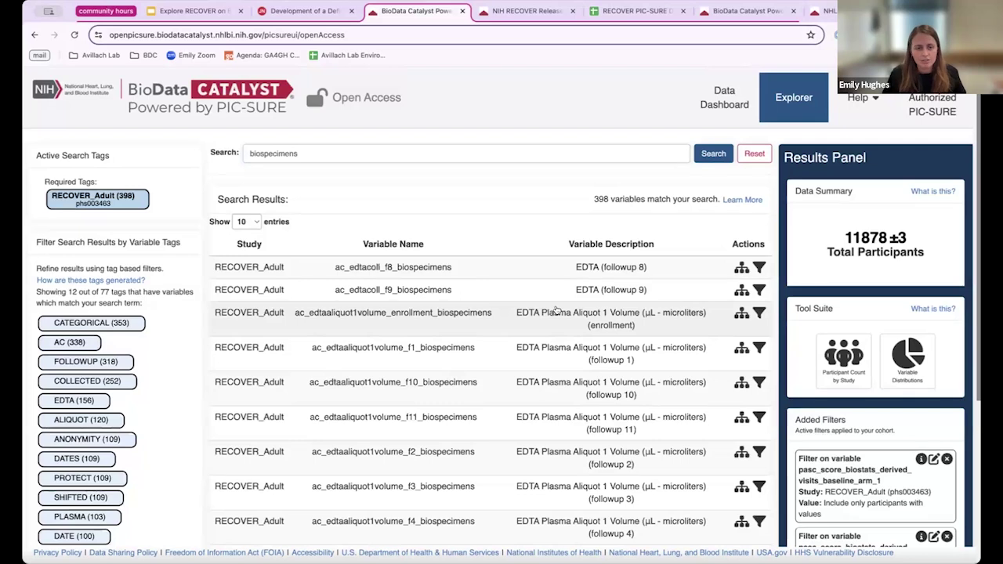
Refine the search to 'biospecimens urine', returning 737 urine collection variables.
left_click(372, 150)
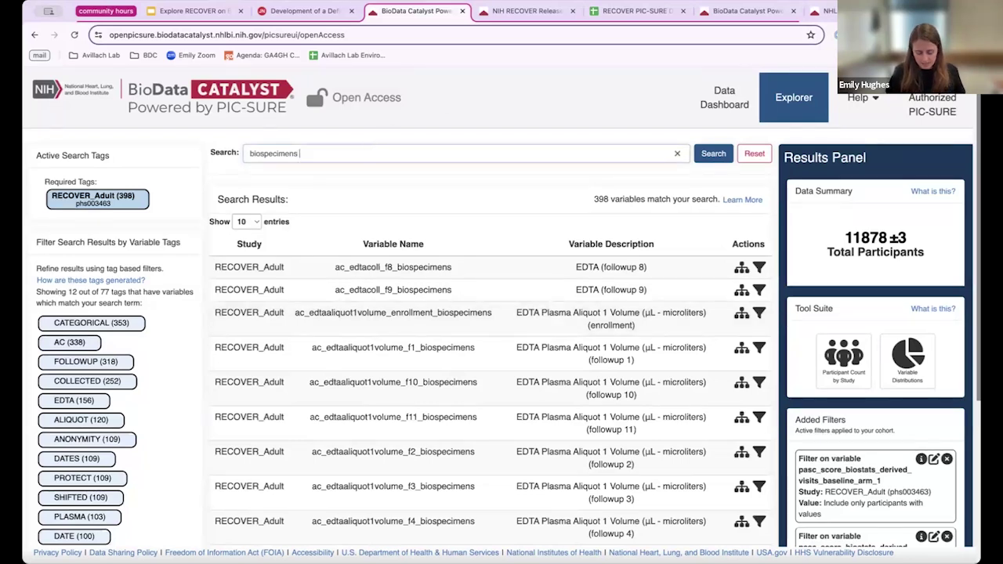
type("urine")
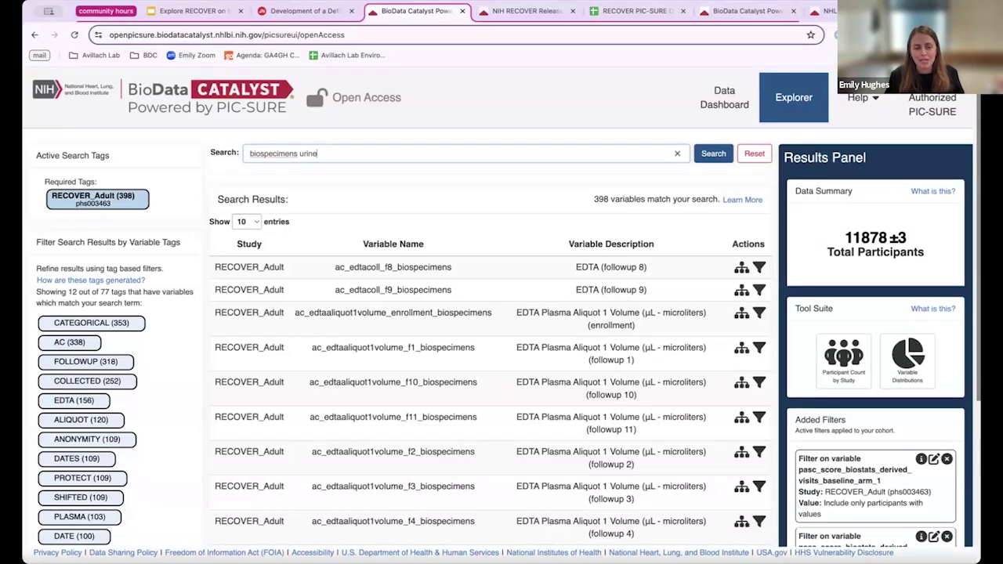
key("Return")
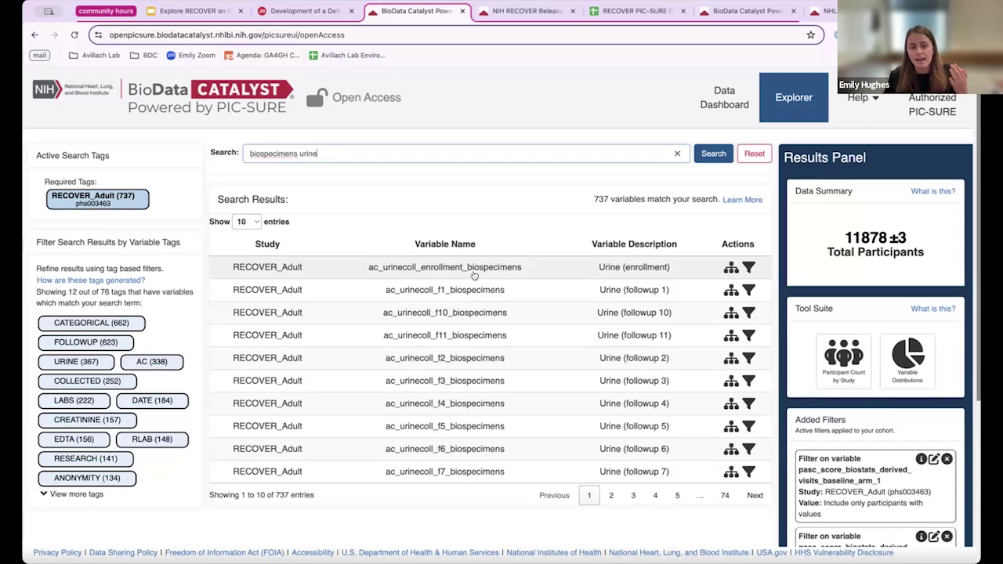
Add 'Collected' filters for Urine at enrollment and at follow-up 1 to the cohort query.
left_click(748, 268)
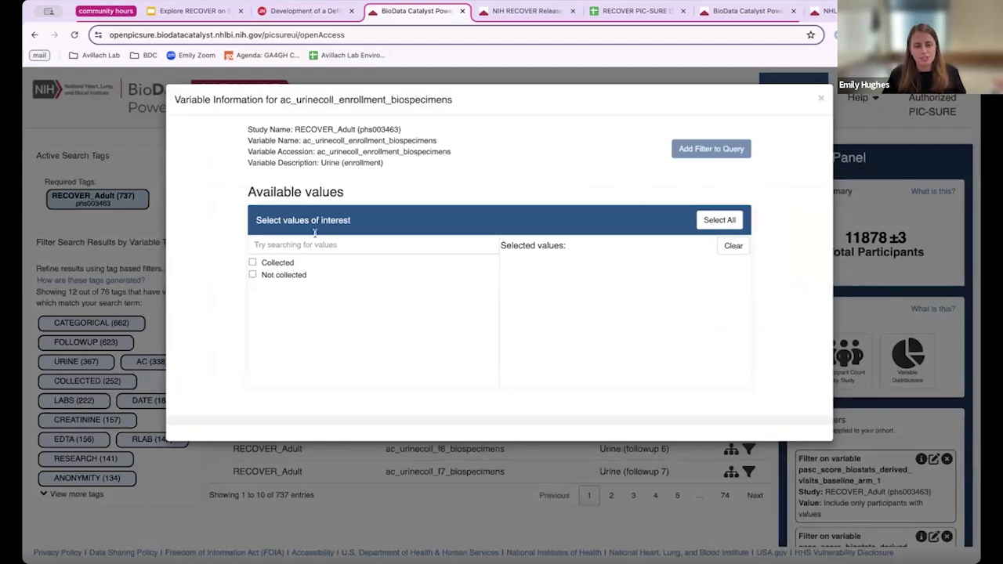
left_click(253, 262)
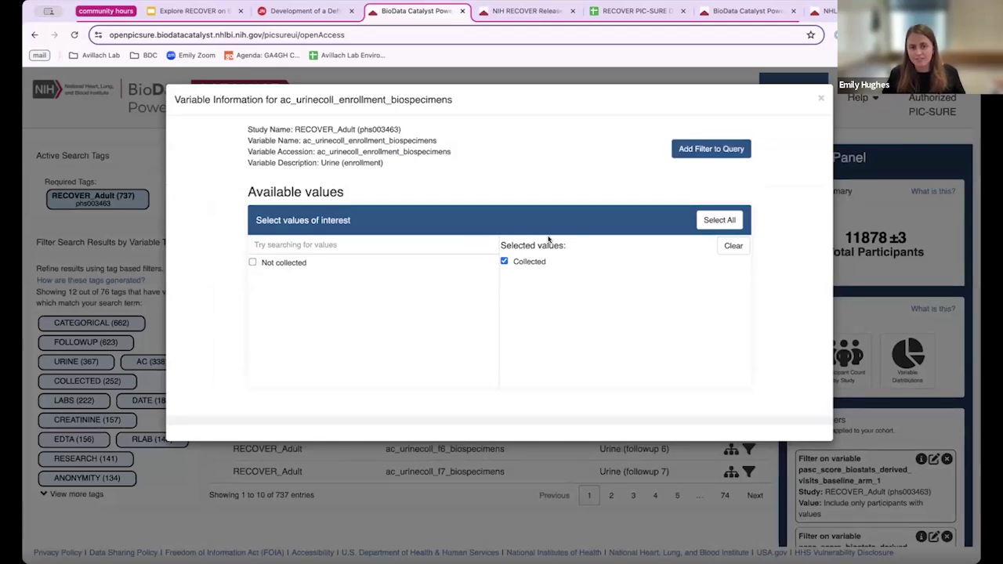
left_click(694, 152)
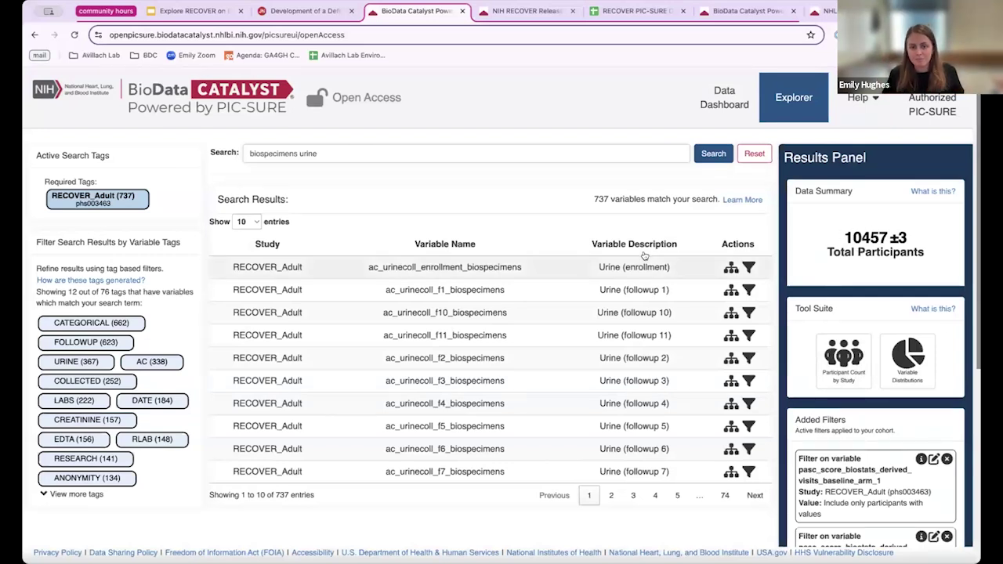
left_click(748, 291)
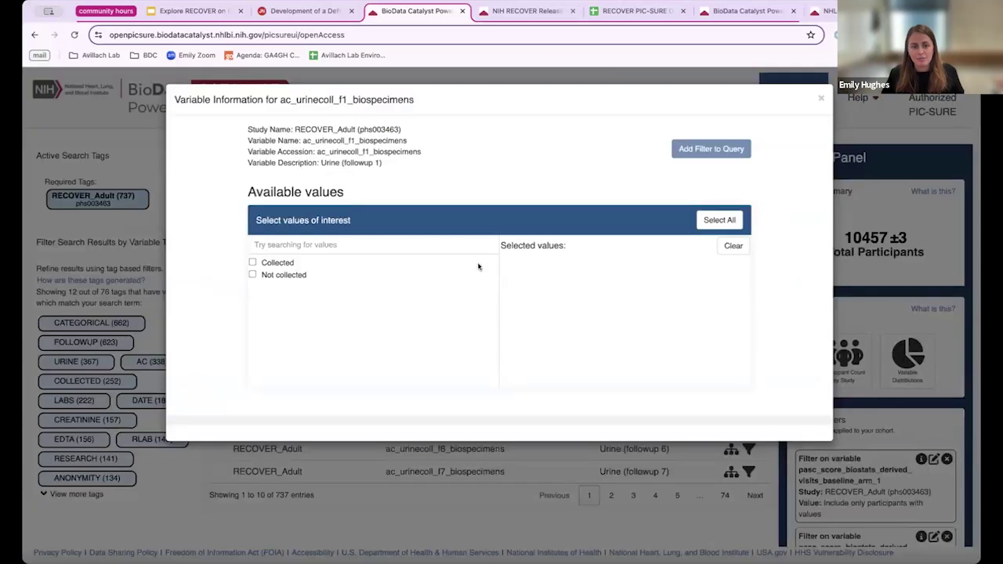
left_click(252, 263)
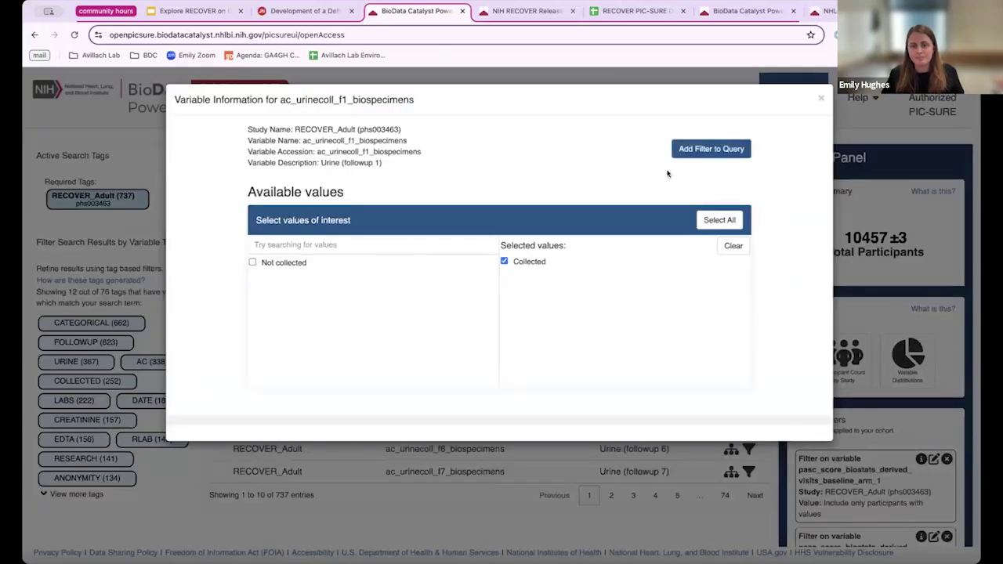
left_click(709, 149)
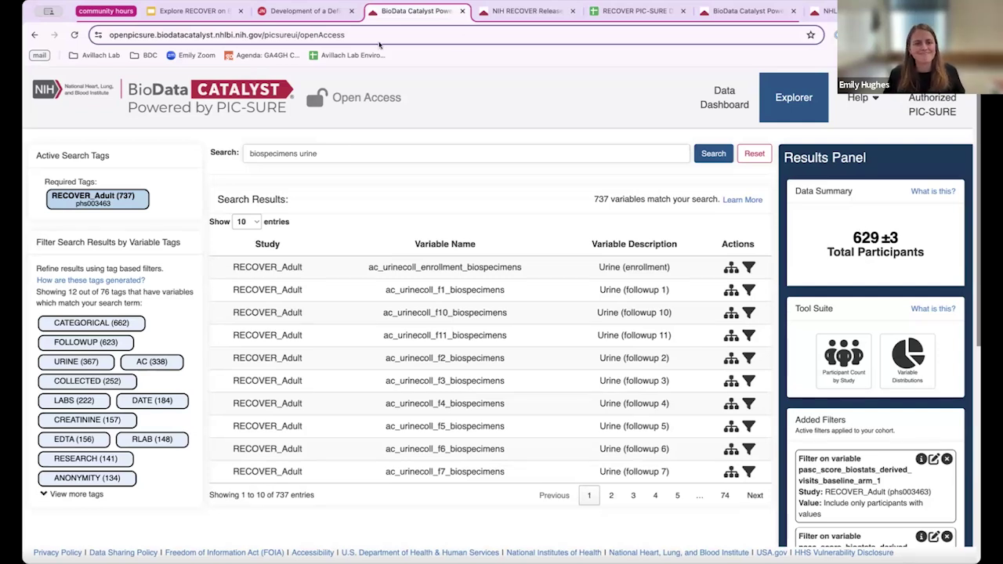
Present the Explore RECOVER deck full screen, advancing to the Other Resources for RECOVER Data slide.
left_click(215, 17)
scroll(127, 356, "down", 2)
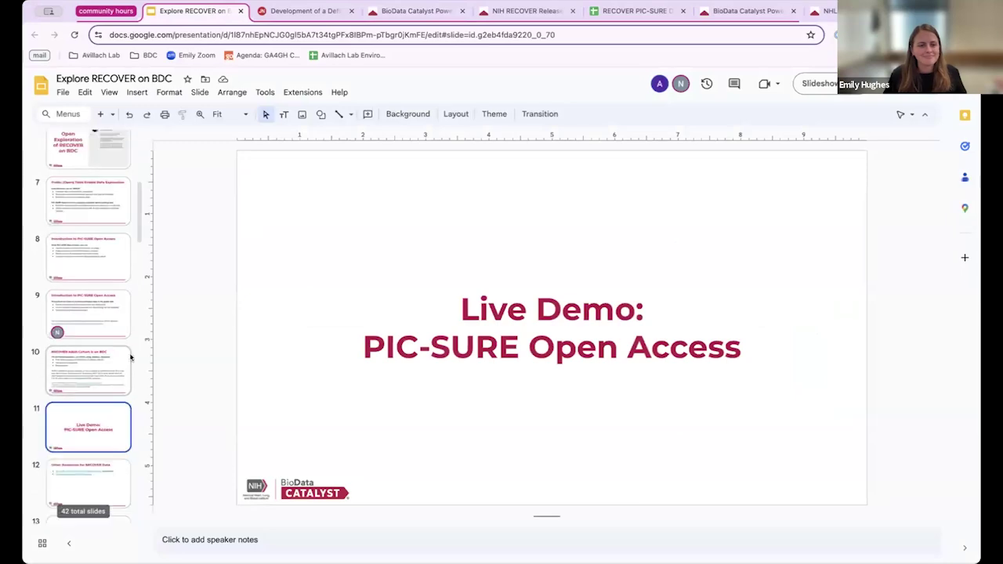
left_click(815, 83)
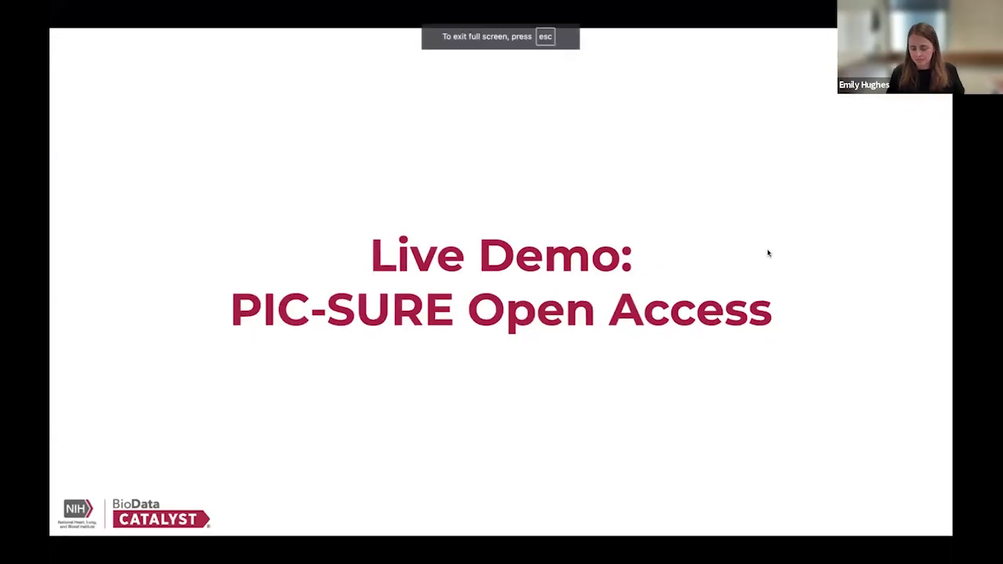
key("Right")
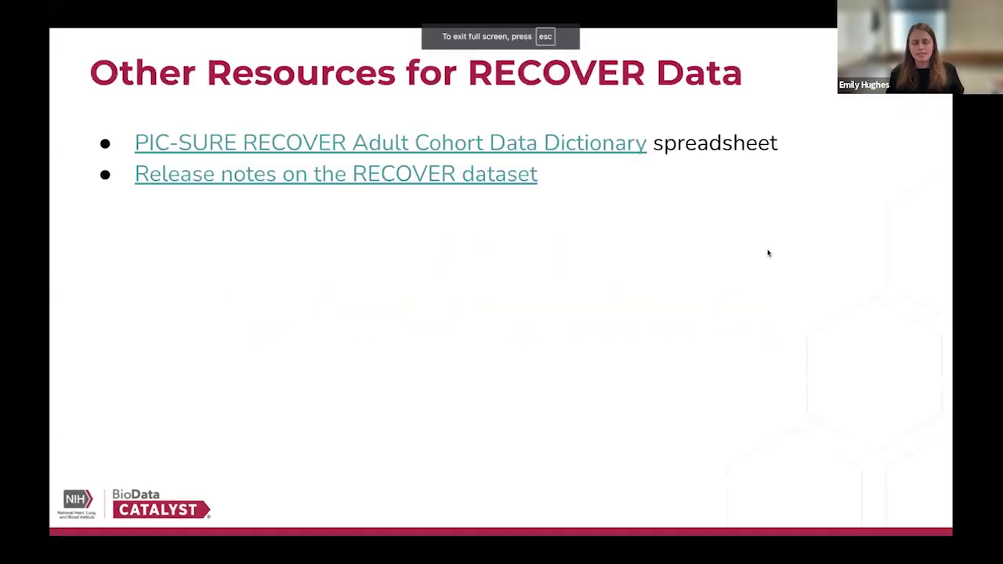